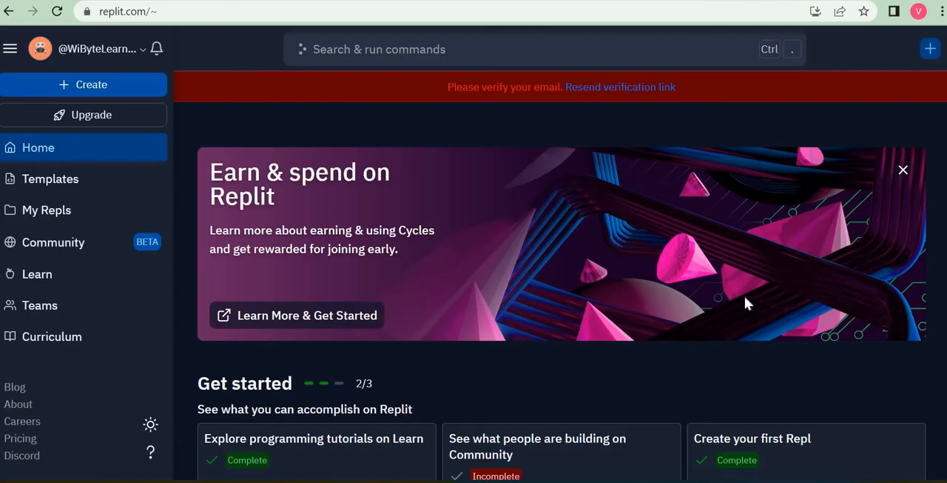
In the Scratch project, add the Pen extension from the extension library
key("ctrl+Tab")
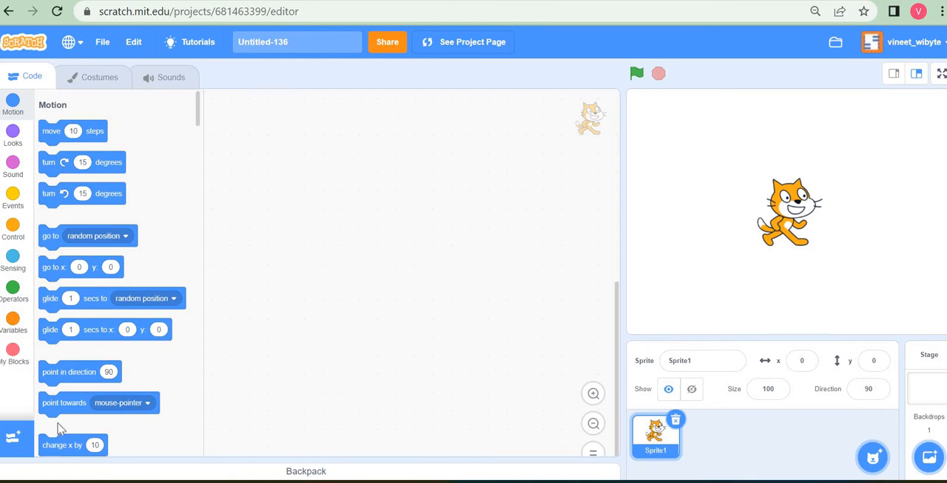
left_click(16, 438)
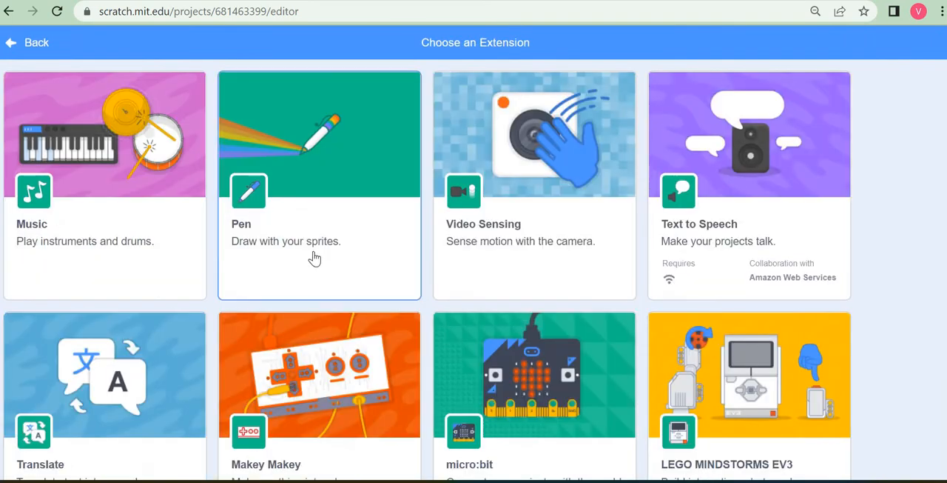
left_click(315, 257)
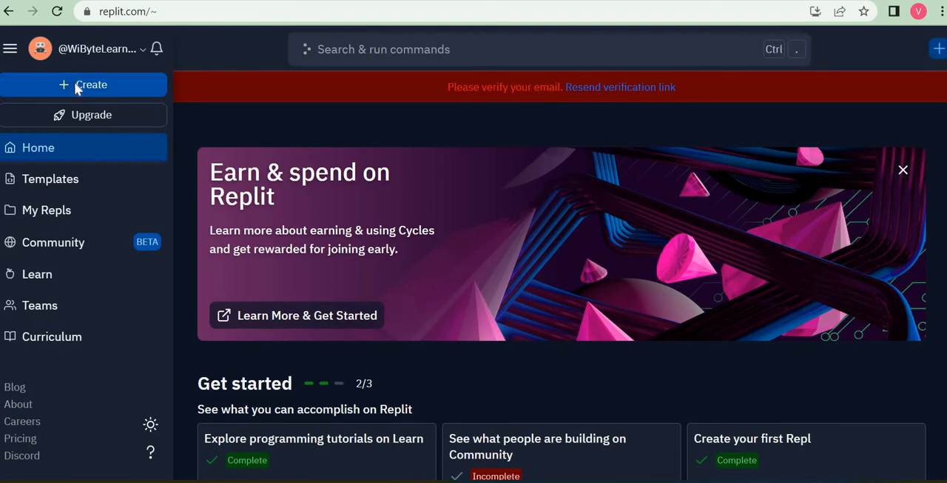
Create a new Python (with Turtle) repl named TurtleProject1
left_click(76, 88)
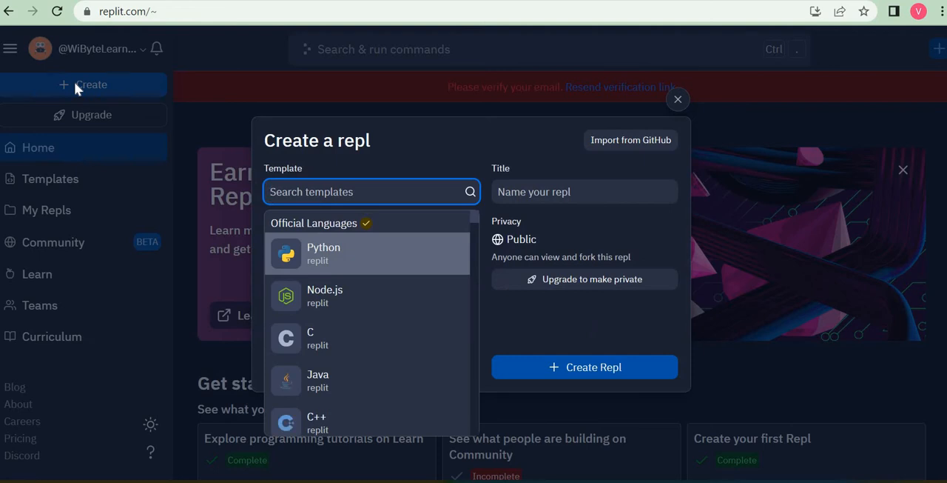
type("t")
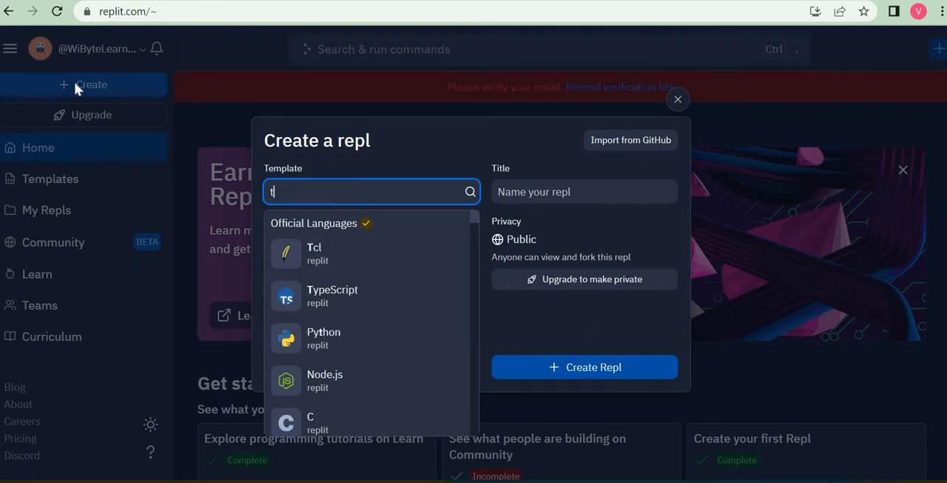
type("u")
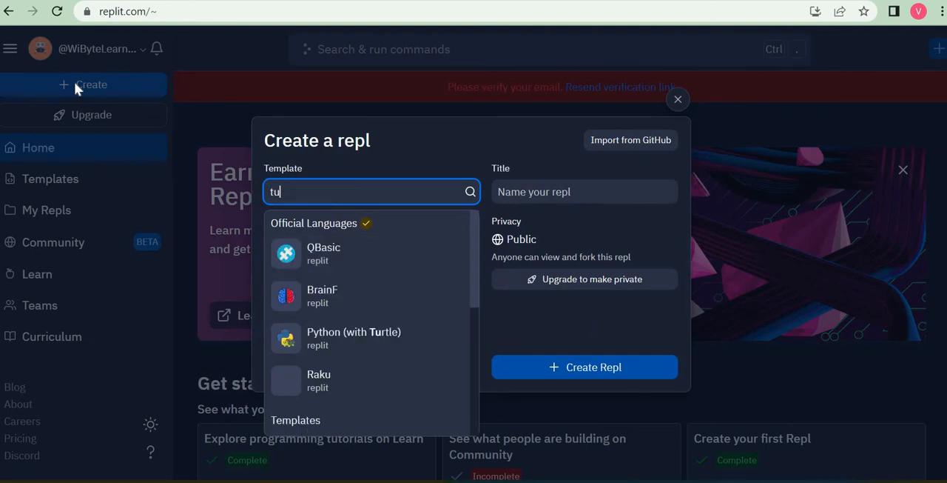
left_click(342, 339)
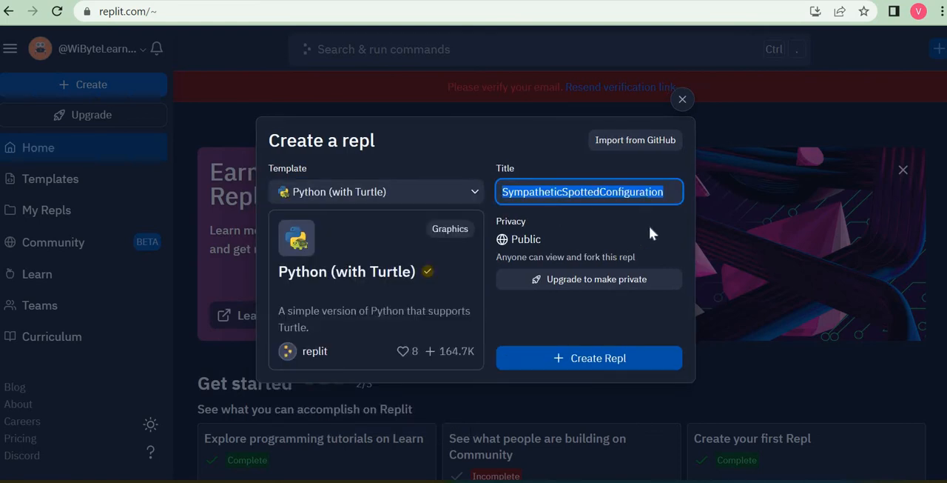
type("Turte")
key("BackSpace")
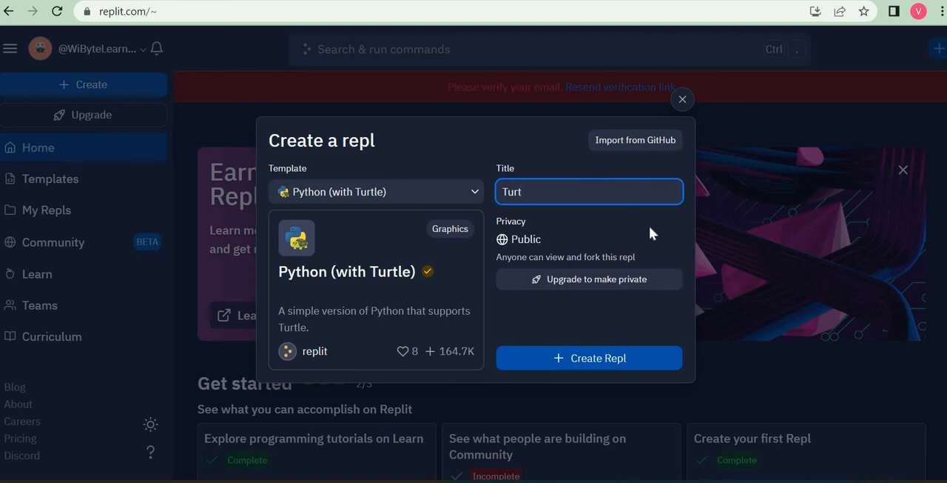
type("leProject")
type("1")
left_click(603, 360)
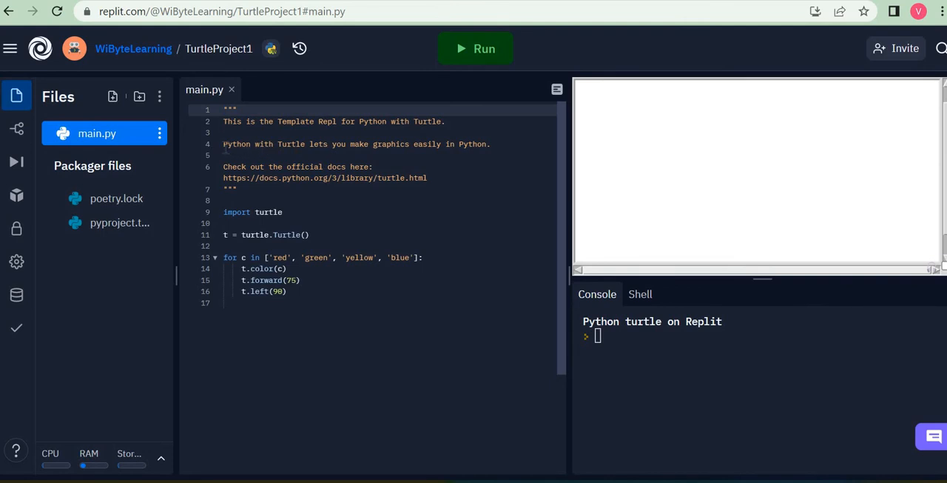
Select the graphics description line and the official turtle docs link in main.py
left_click_drag(224, 144, 373, 144)
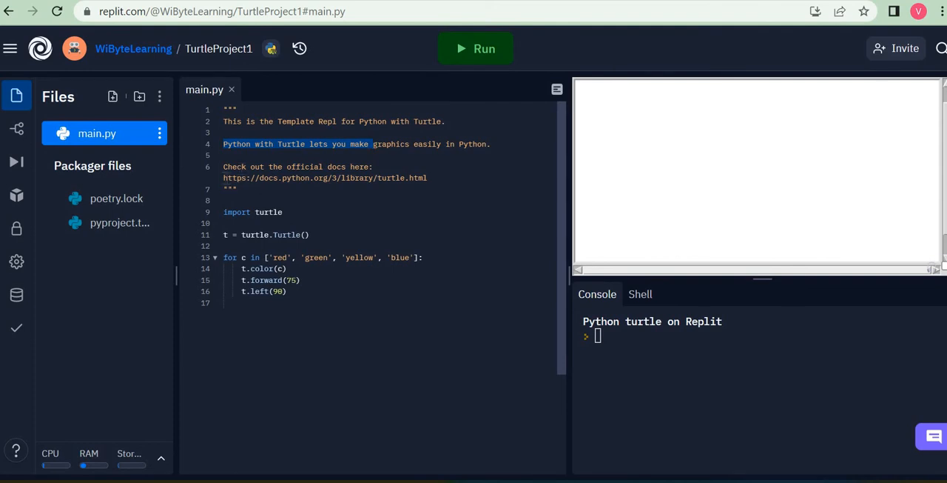
mouse_move(224, 178)
left_mouse_down()
mouse_move(410, 189)
mouse_move(429, 178)
left_mouse_up()
key("ctrl+c")
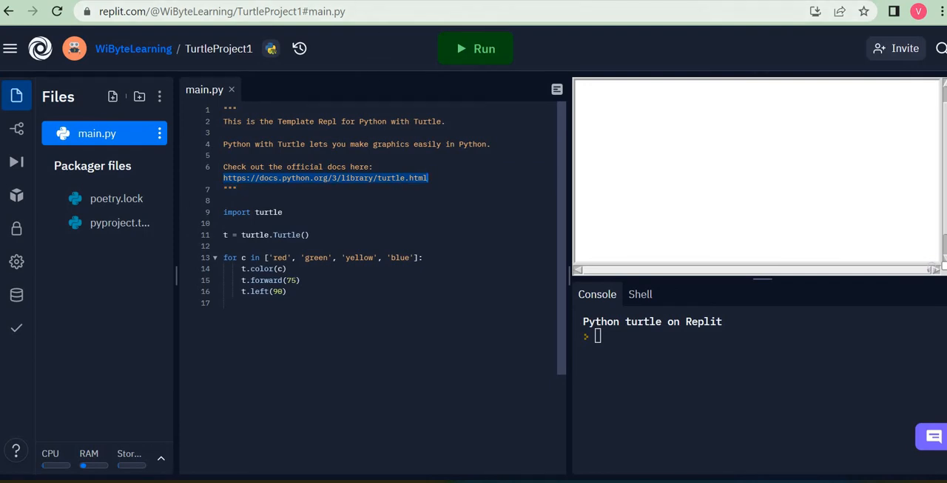
Load the Python turtle documentation from the pasted link in a new browser tab
key("ctrl+t")
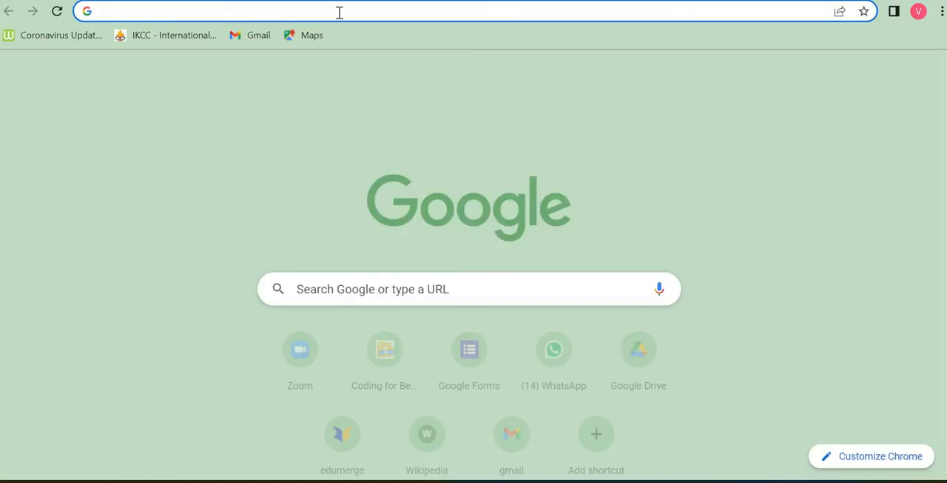
left_click(339, 13)
key("ctrl+v")
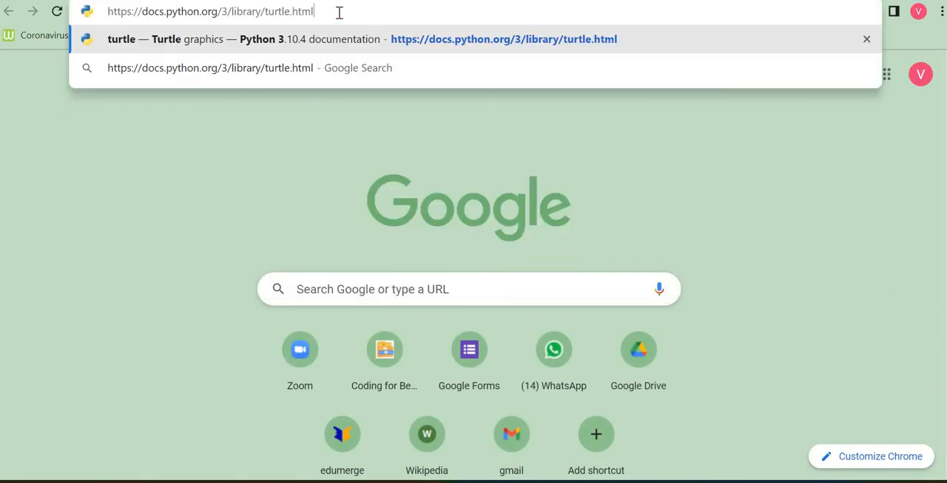
key("Return")
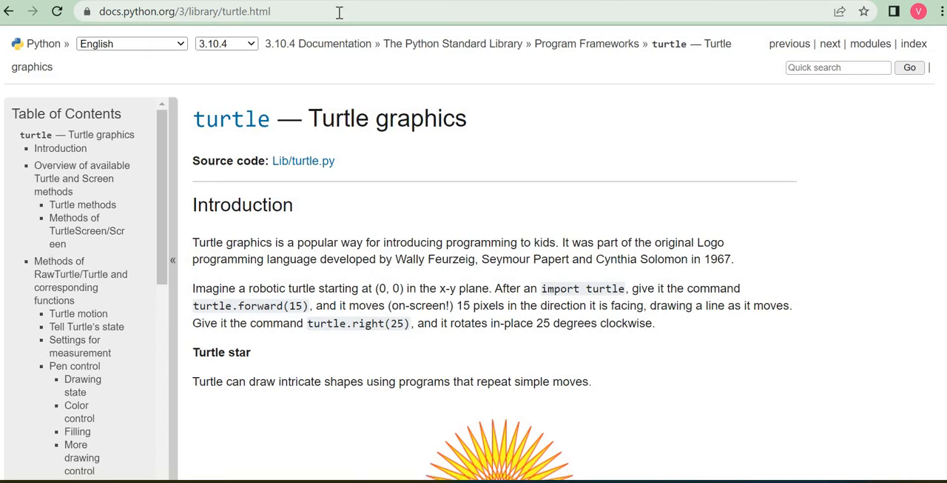
scroll(494, 296, "down", 5)
scroll(494, 296, "down", 5)
scroll(495, 296, "down", 5)
scroll(494, 296, "down", 5)
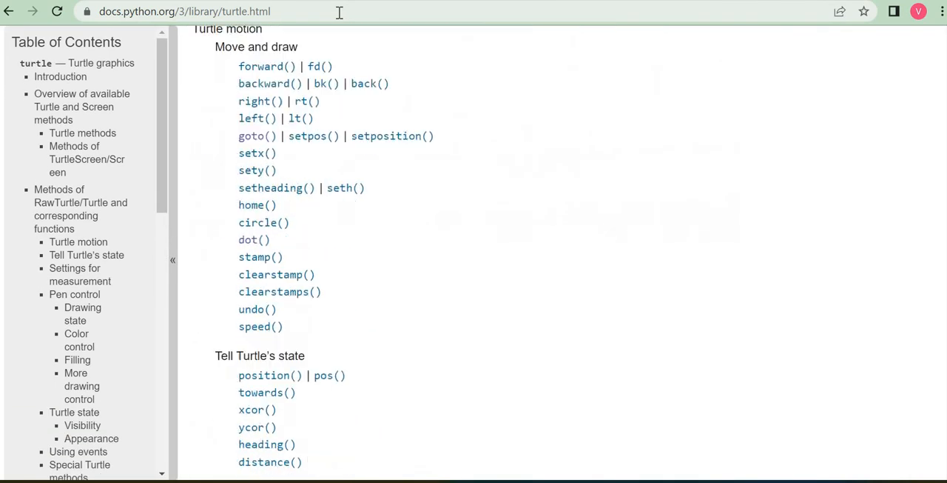
scroll(474, 259, "down", 5)
scroll(473, 259, "up", 1)
scroll(473, 259, "up", 4)
scroll(474, 259, "up", 2)
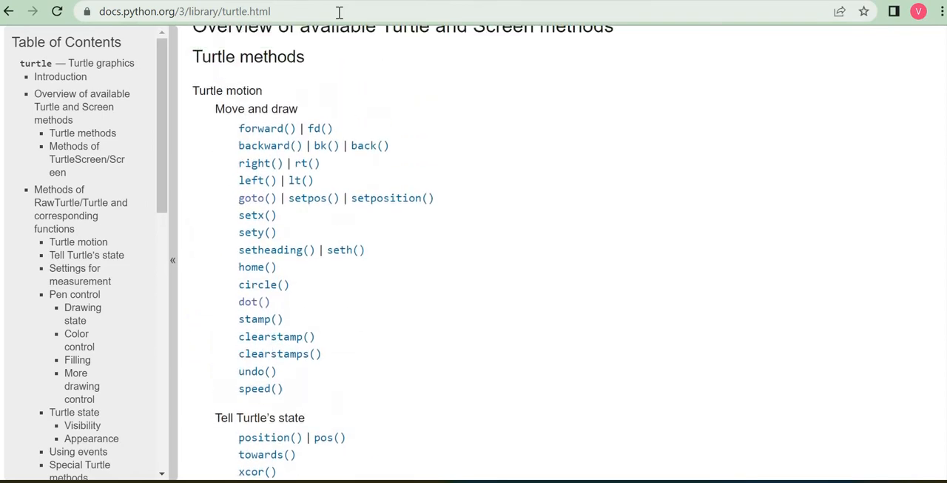
scroll(474, 259, "up", 1)
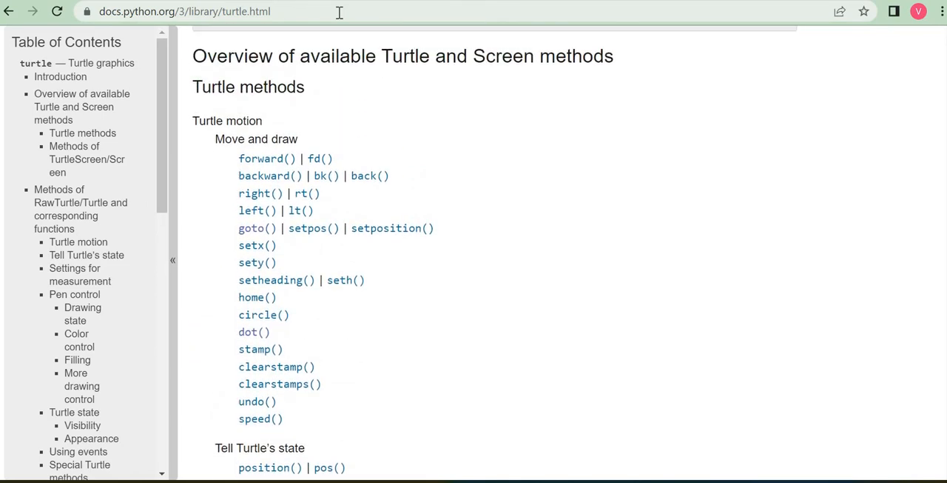
scroll(474, 259, "down", 1)
scroll(474, 259, "down", 2)
scroll(474, 259, "down", 4)
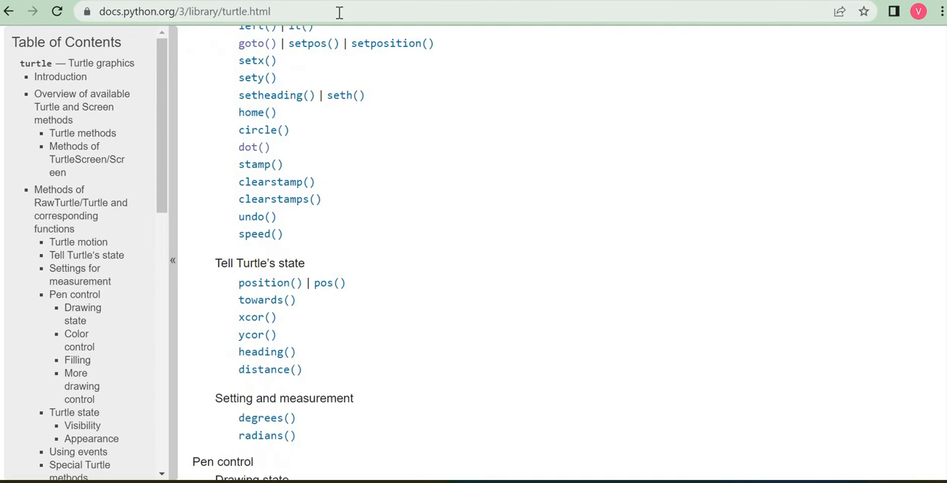
scroll(474, 259, "down", 5)
scroll(473, 259, "down", 1)
scroll(474, 259, "down", 4)
scroll(473, 259, "down", 3)
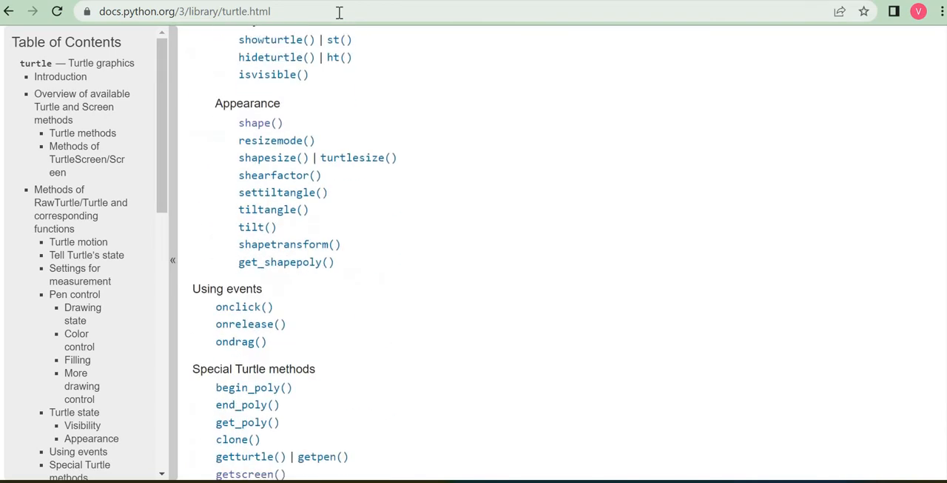
scroll(473, 259, "down", 2)
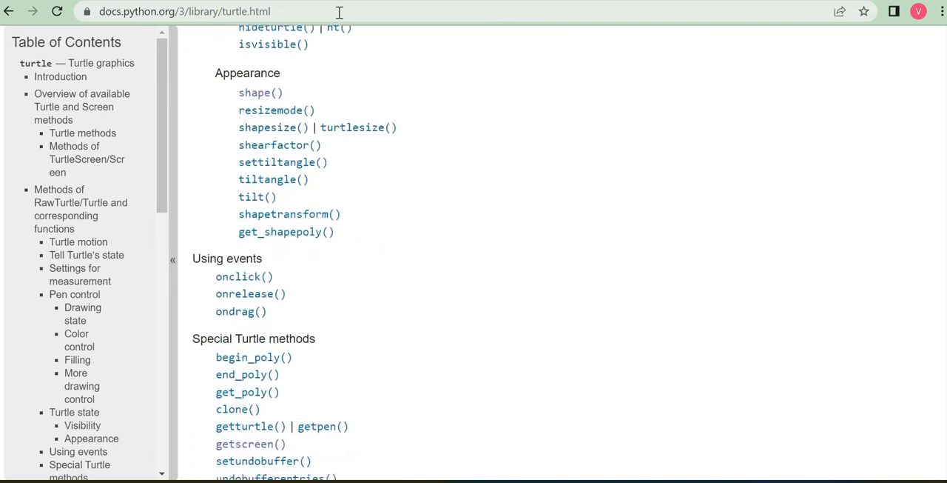
scroll(474, 259, "down", 3)
scroll(474, 259, "down", 1)
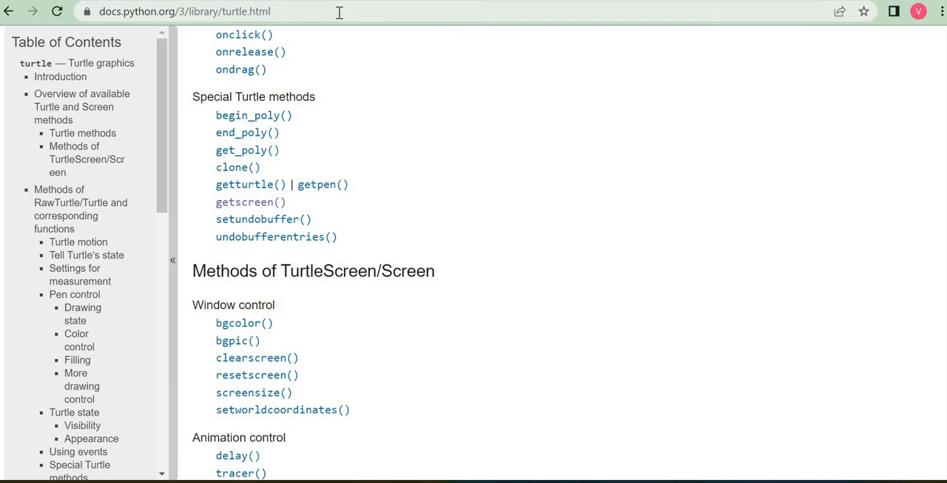
scroll(473, 259, "down", 2)
scroll(473, 259, "down", 2)
scroll(474, 259, "down", 1)
scroll(473, 259, "down", 1)
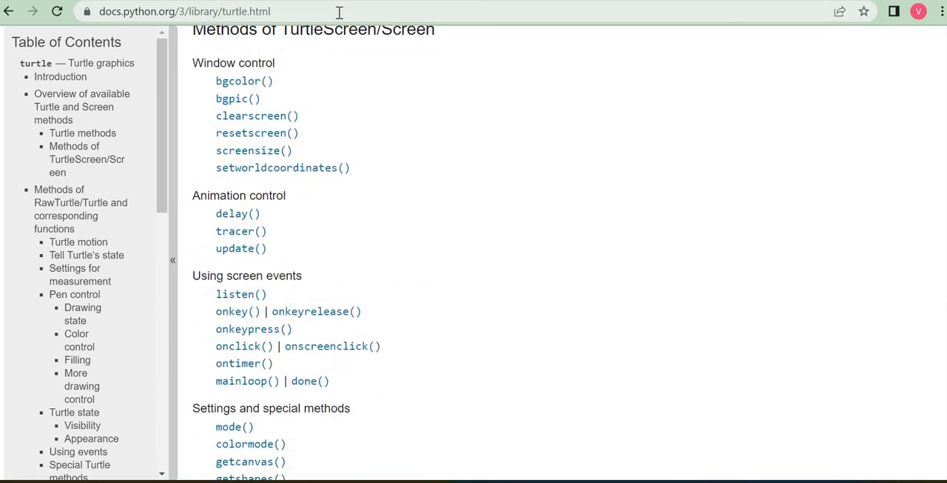
scroll(474, 259, "up", 1)
scroll(473, 259, "up", 3)
scroll(474, 259, "up", 4)
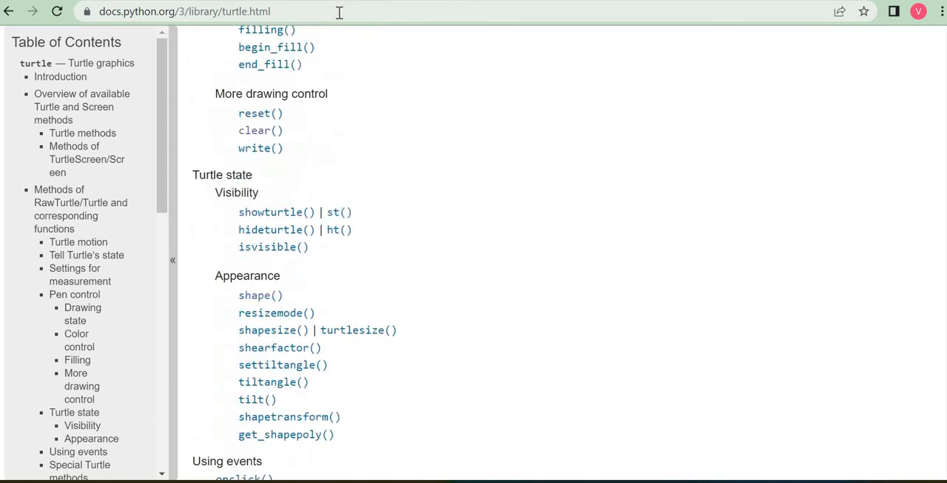
scroll(474, 259, "up", 3)
scroll(473, 259, "up", 2)
scroll(474, 259, "up", 2)
scroll(473, 259, "up", 4)
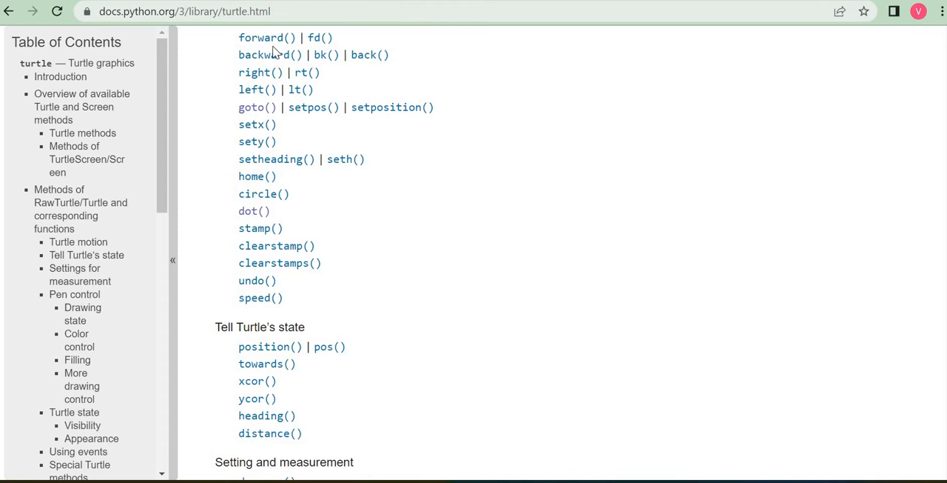
Read the forward() method's description, return to the page top, then back to TurtleProject1
left_click(252, 37)
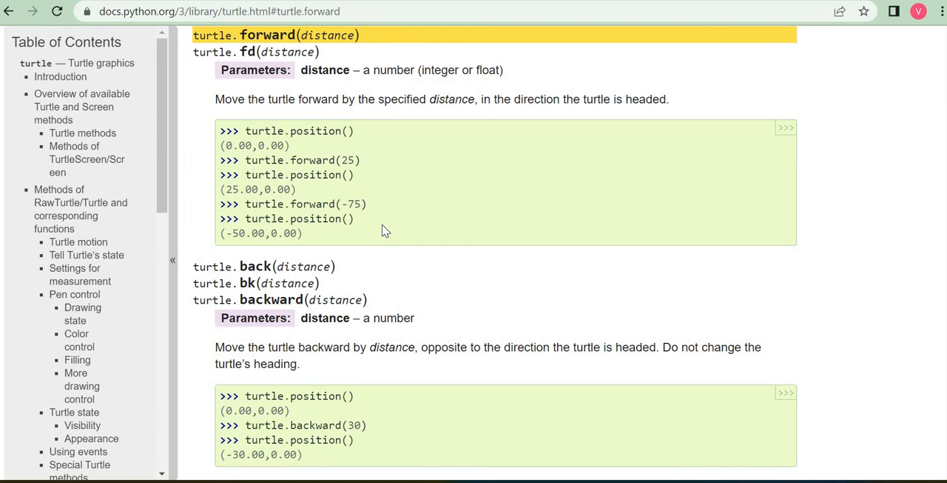
key("Home")
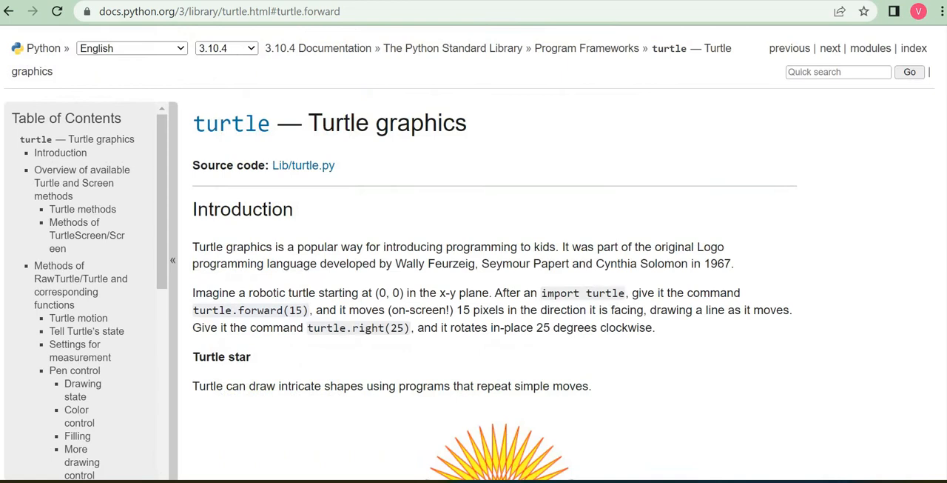
key("ctrl+Tab")
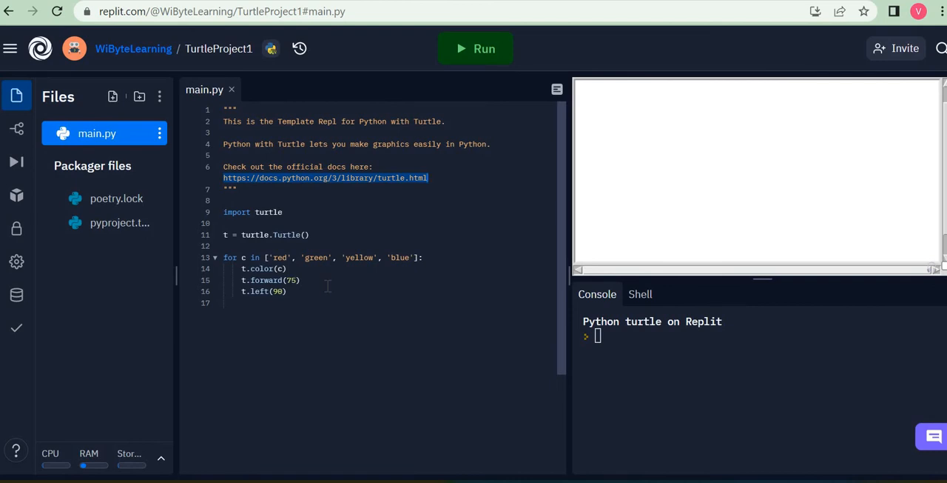
Delete the colour for-loop so only the import and Turtle creation lines remain
left_click_drag(327, 288, 224, 256)
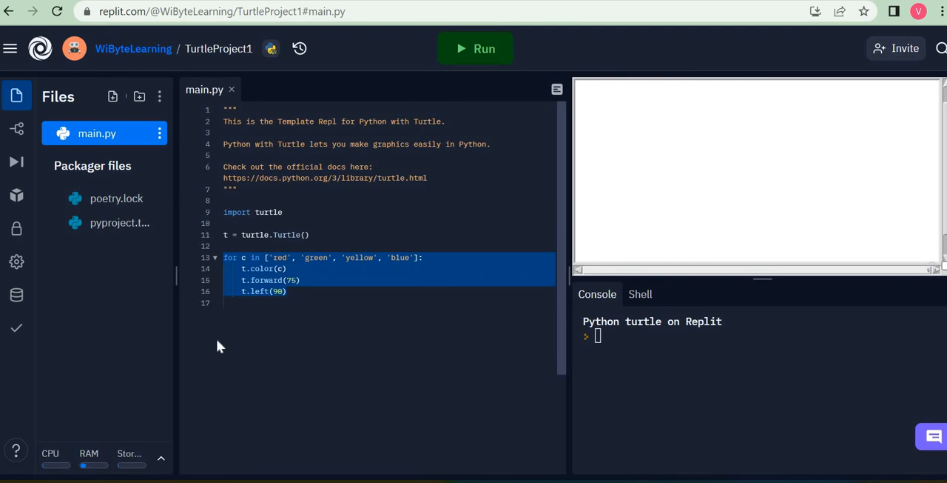
key("BackSpace")
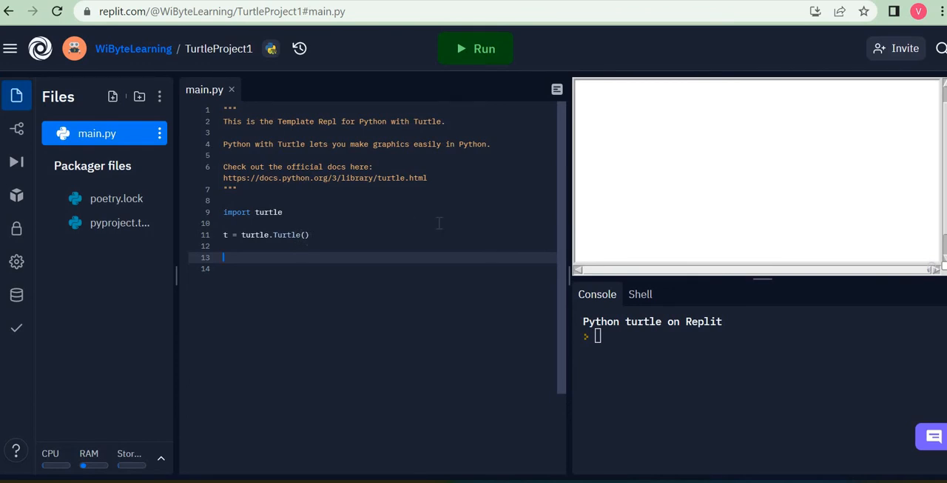
Run the trimmed program so the canvas shows only the turtle arrow
left_click(486, 53)
left_click(317, 215)
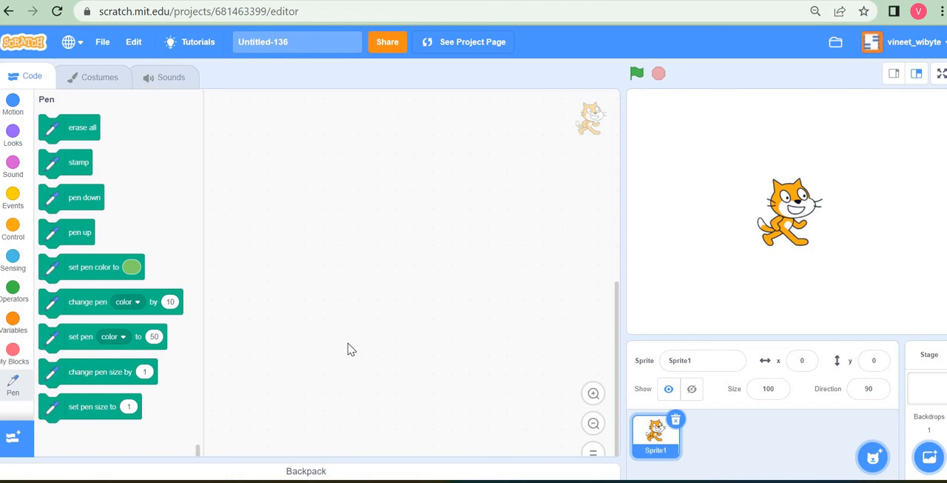
Add the Text to Speech extension in Scratch and return to the Replit project
left_click(9, 440)
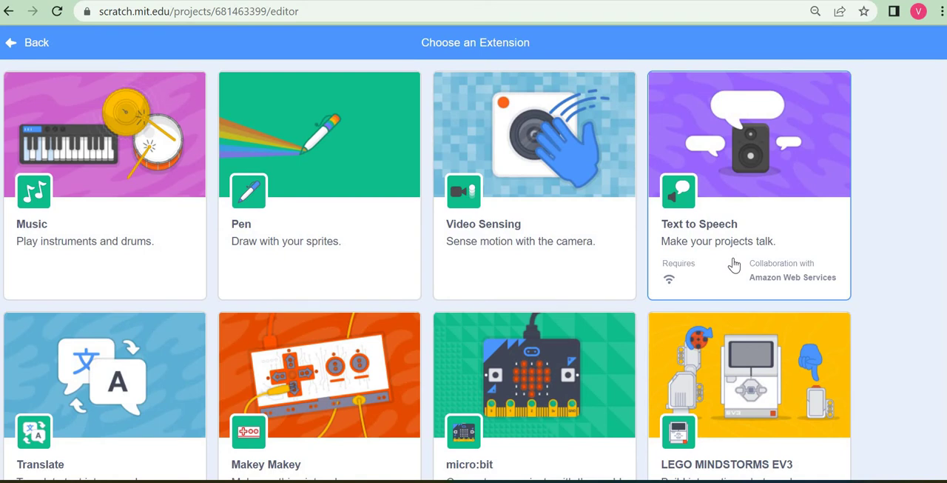
left_click(690, 244)
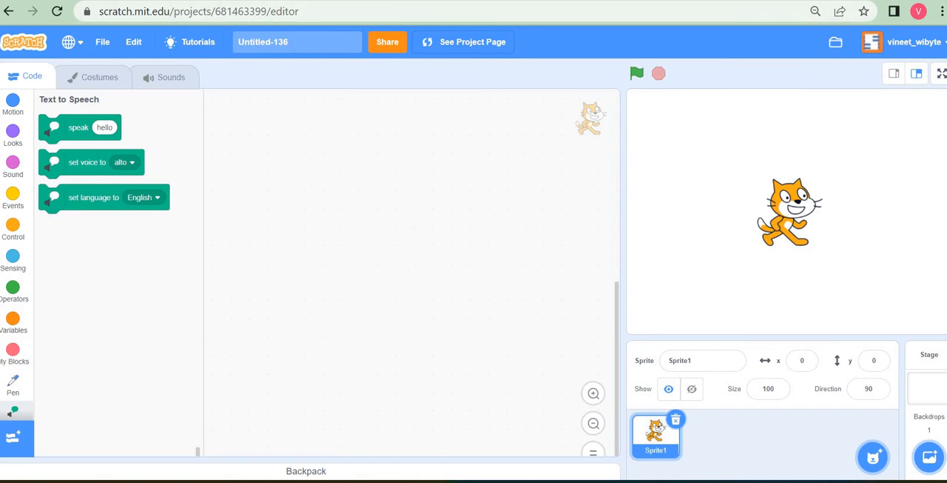
key("ctrl+Tab")
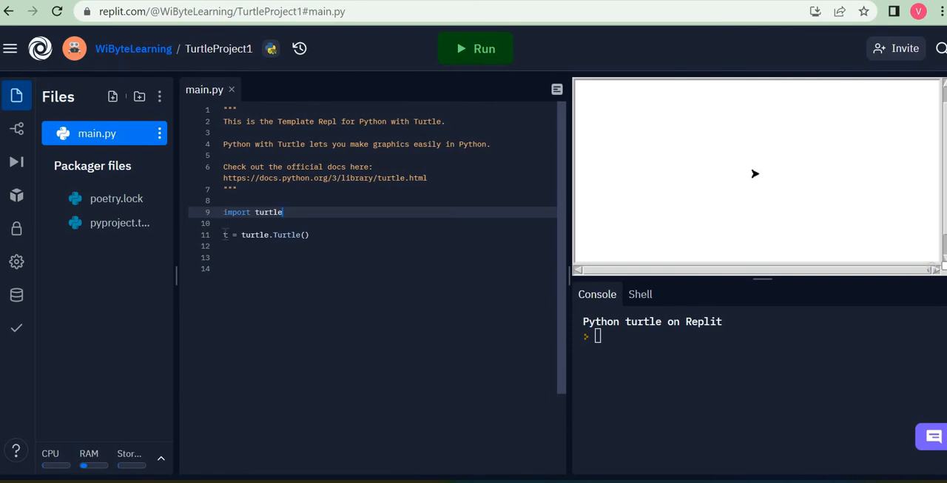
Select the 't = turtle.Turtle()' line, then switch to the Scratch project
left_click_drag(224, 235, 314, 237)
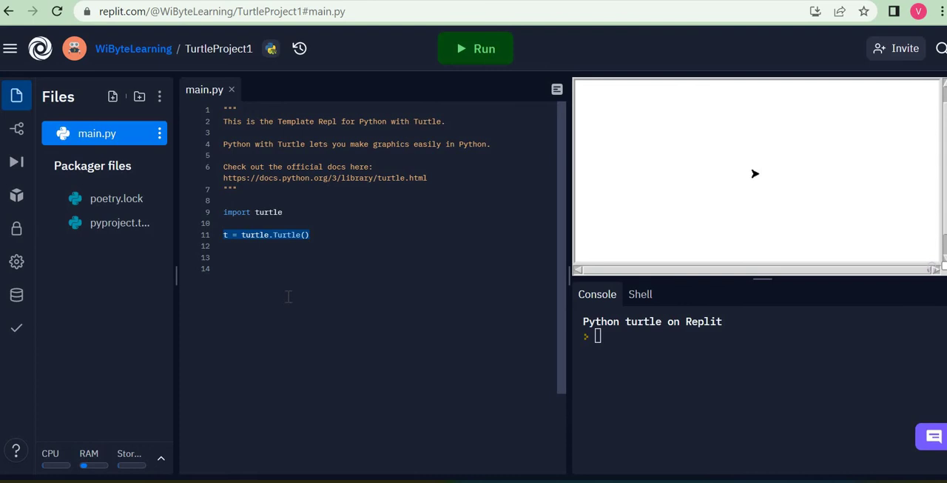
key("ctrl+Tab")
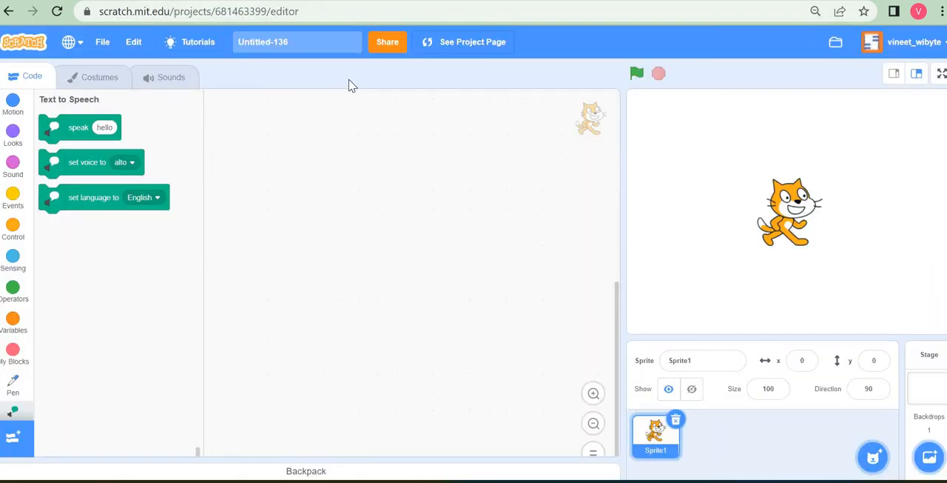
mouse_move(873, 455)
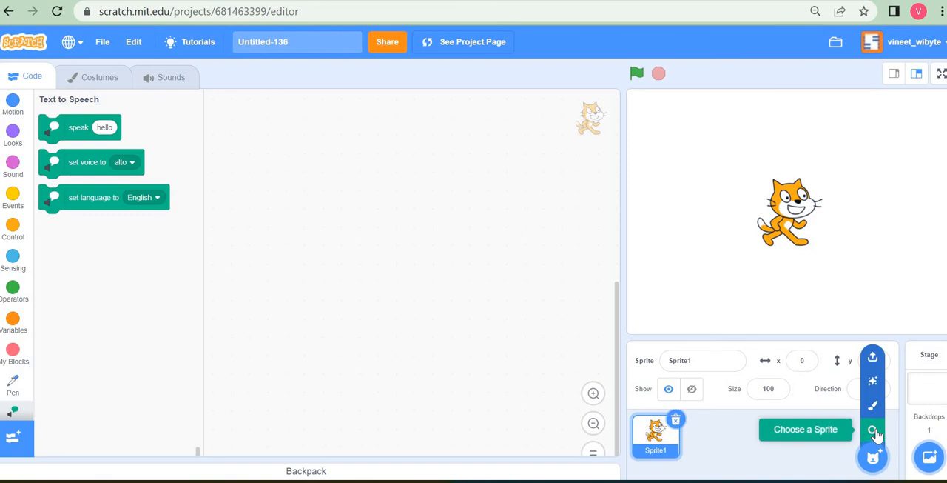
Add an Apple sprite, browse the Motion, Looks and Sensing blocks, and return to Replit
left_click(873, 430)
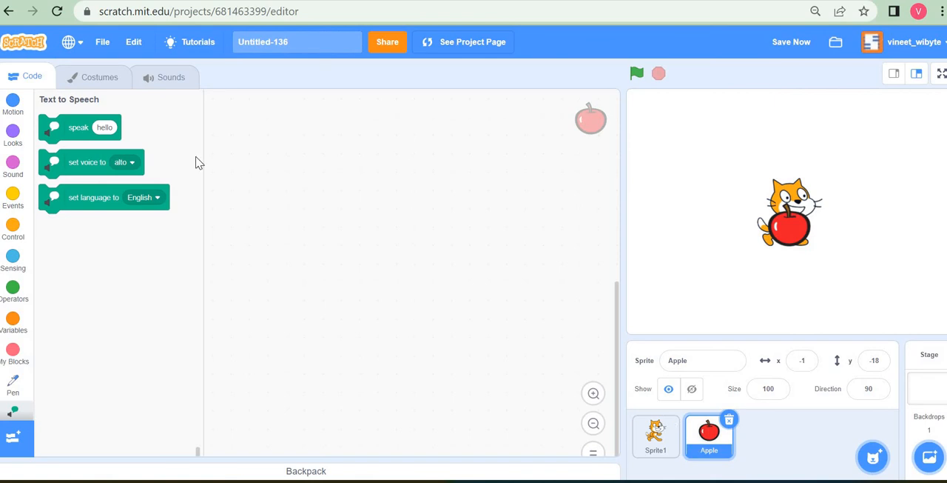
left_click(13, 102)
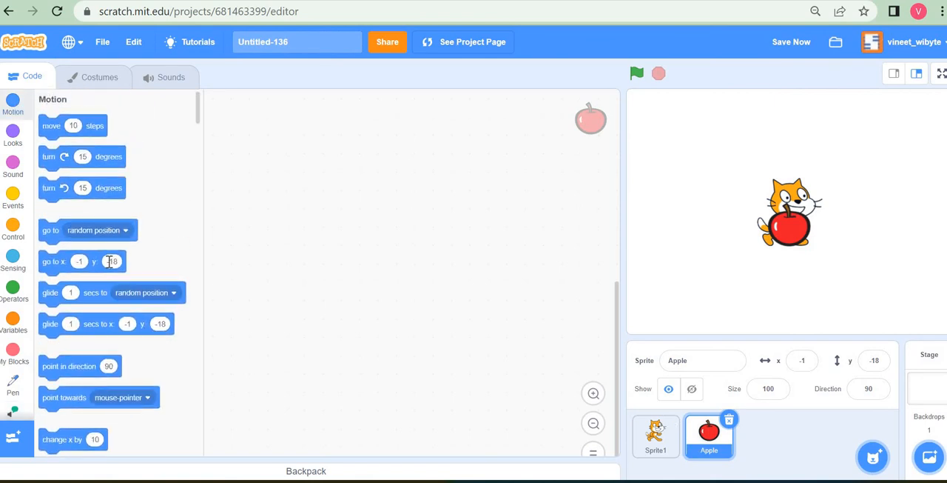
left_click(13, 133)
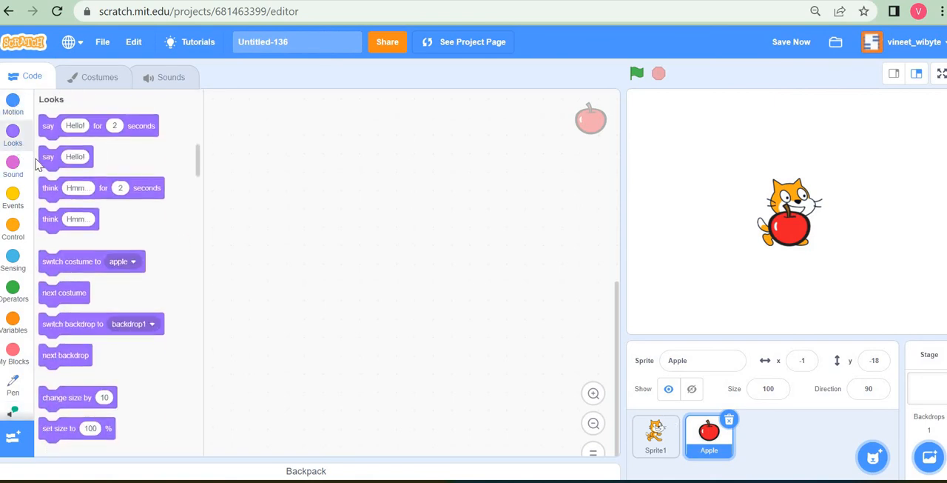
left_click(13, 258)
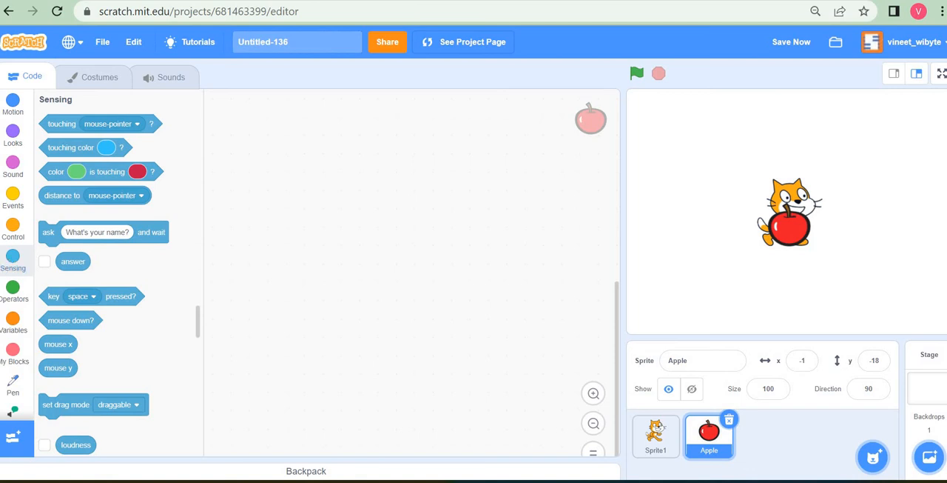
key("ctrl+Tab")
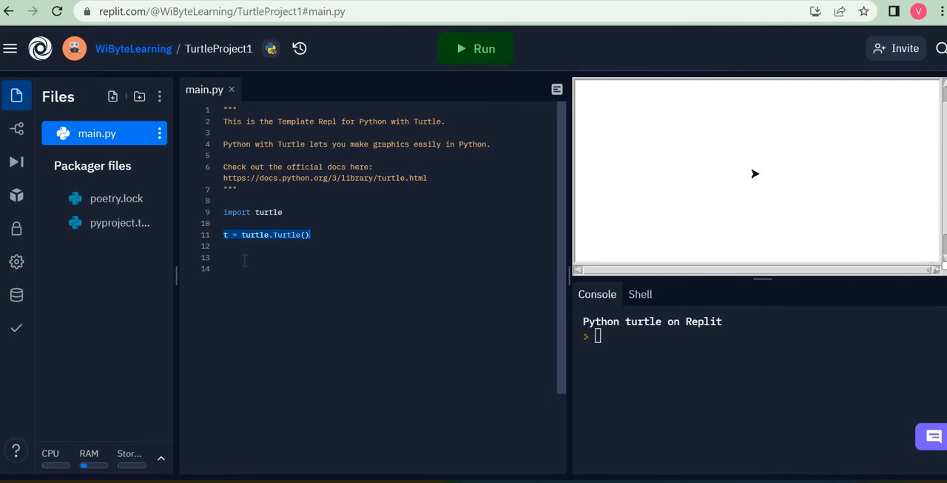
Rename the turtle variable t to abc on line 11 and rerun the program
left_click(315, 237)
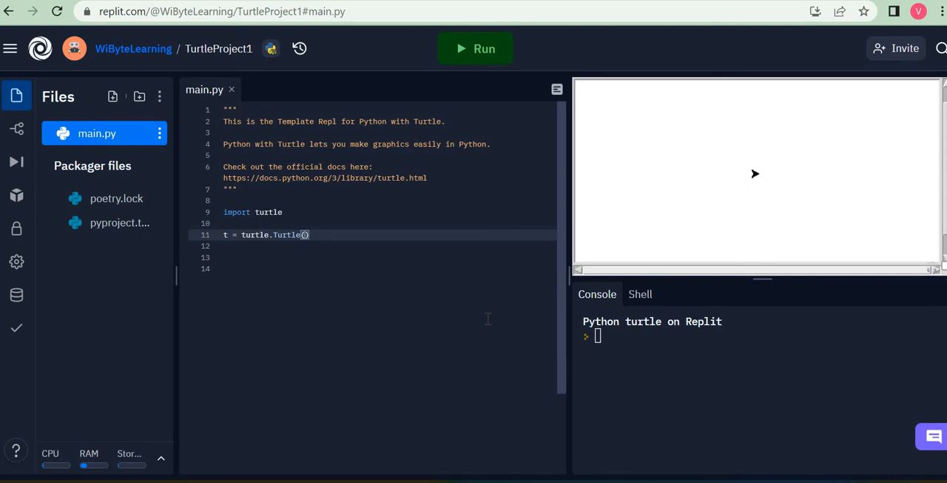
left_click(232, 235)
key("BackSpace")
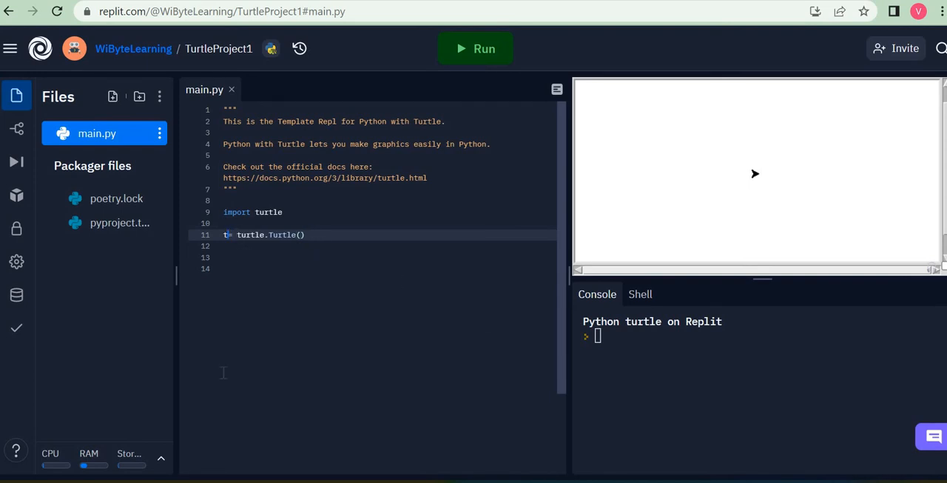
key("BackSpace")
type("abc")
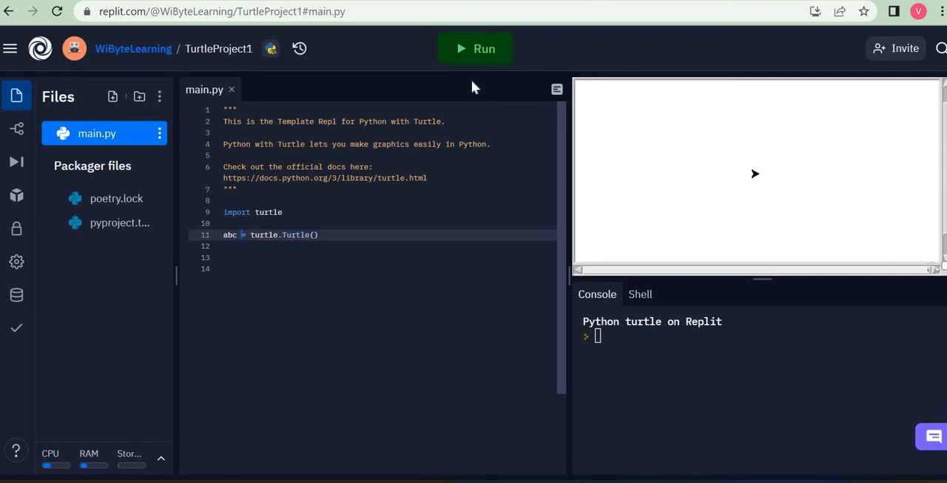
left_click(474, 49)
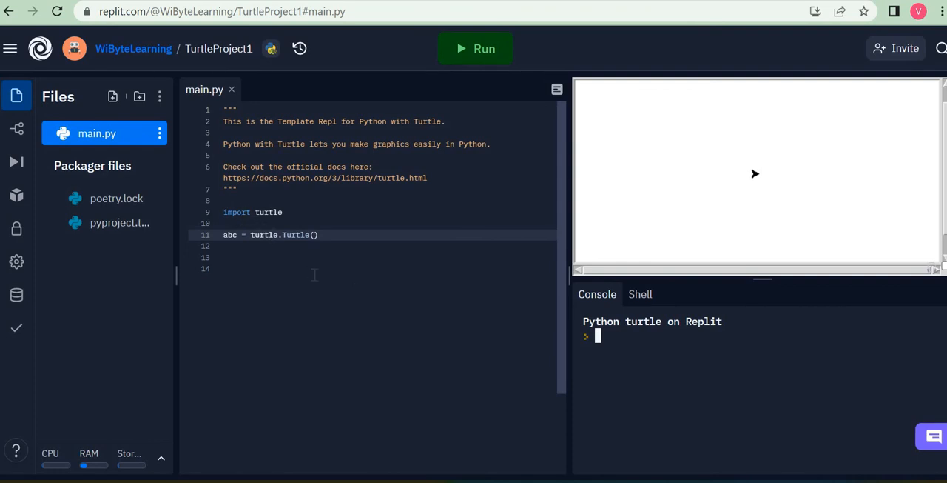
Remove the parentheses after turtle.Turtle on line 11 and run the program
left_click(323, 235)
key("BackSpace")
key("BackSpace")
left_click(311, 354)
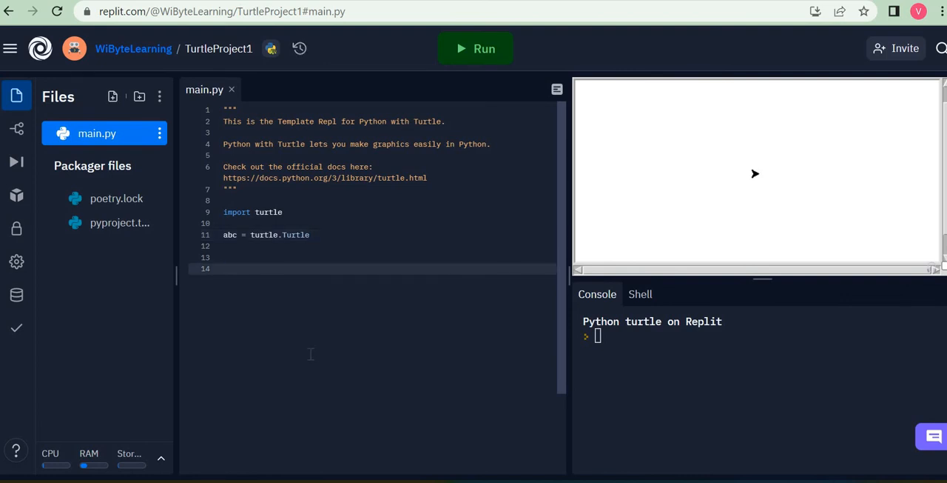
left_click(481, 49)
Restore line 11 to abc = turtle.Turtle() and rerun, showing the turtle arrow
left_click(336, 244)
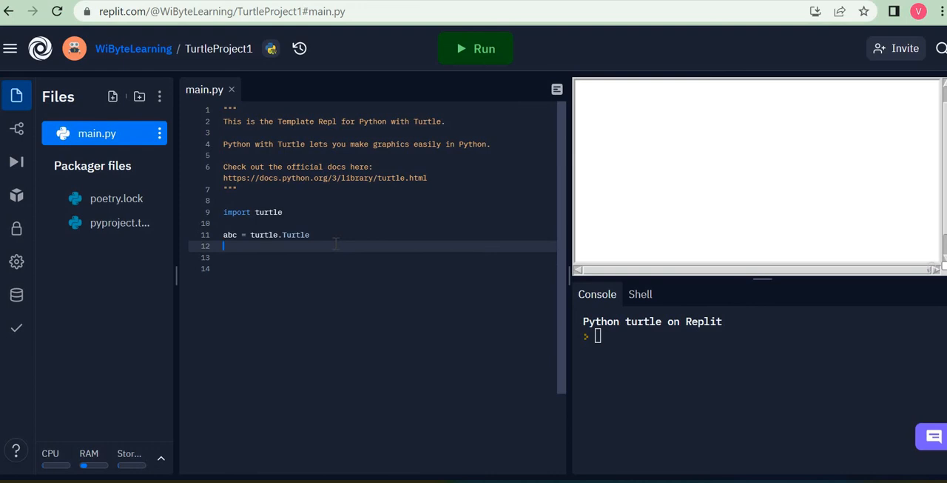
left_click(322, 235)
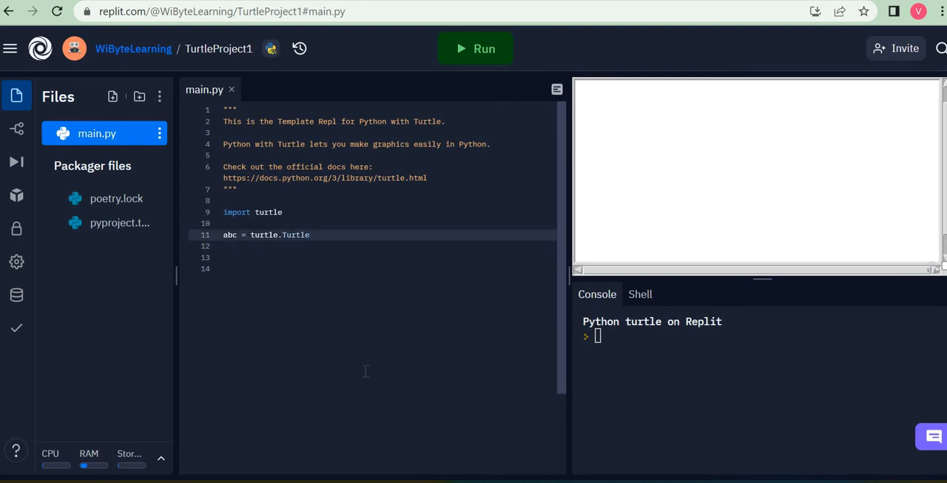
type("()")
left_click(311, 350)
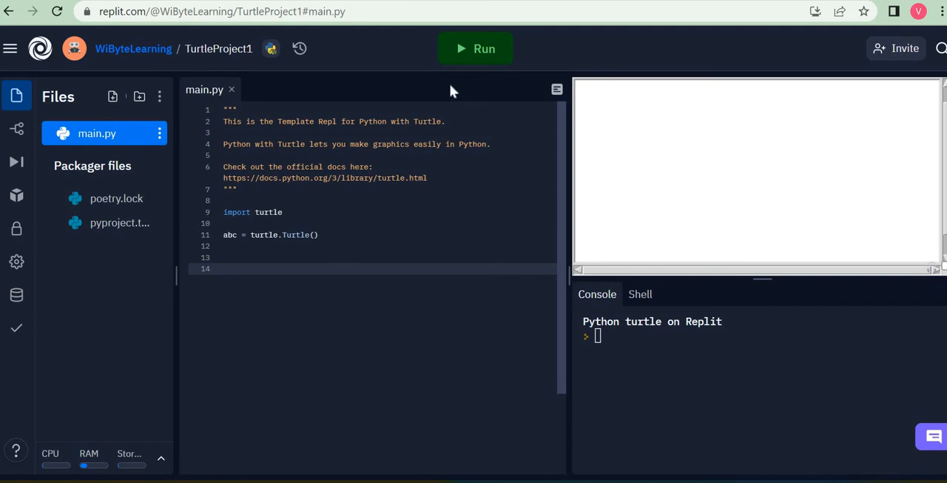
left_click(468, 52)
Write t.shape on line 12 of main.py, then switch to the Python turtle docs tab
double_click(230, 234)
type("t")
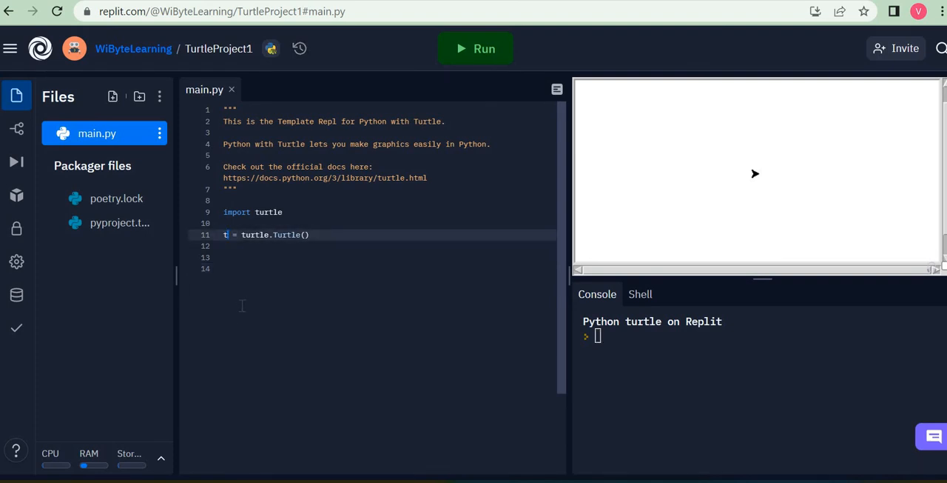
left_click(249, 360)
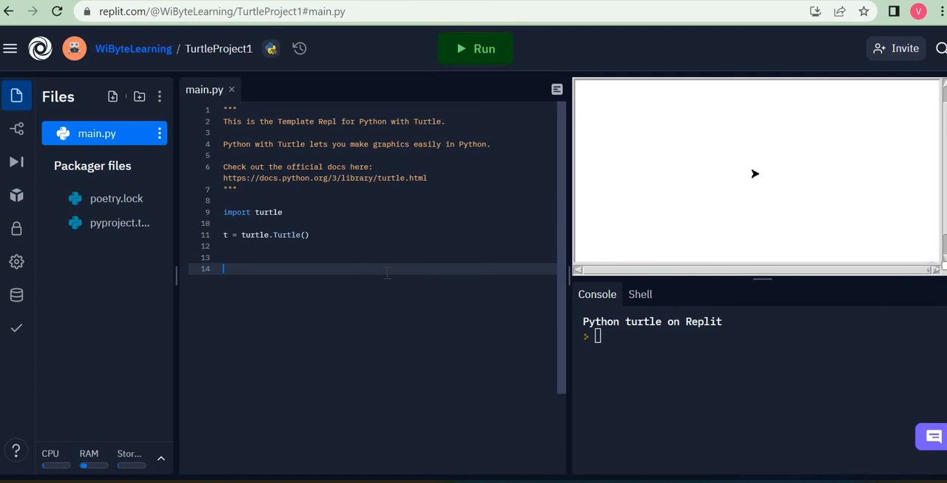
key("Up")
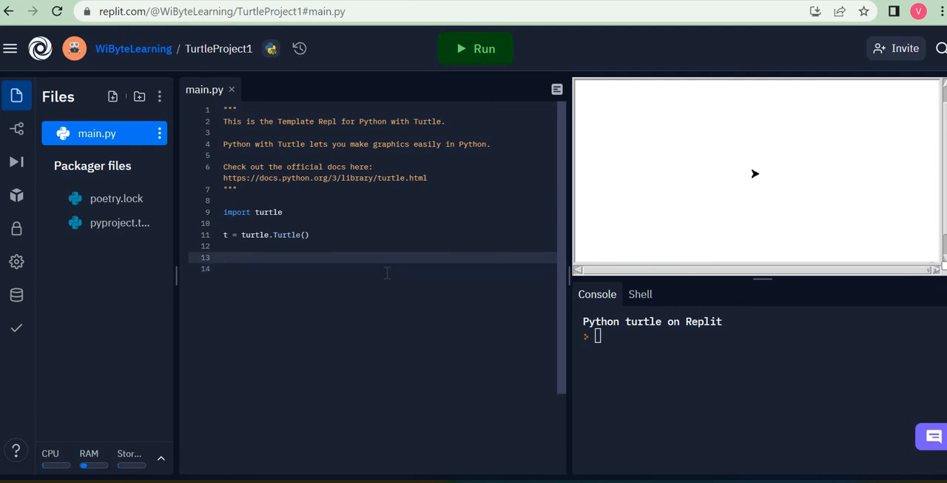
key("Up")
type("t.sh")
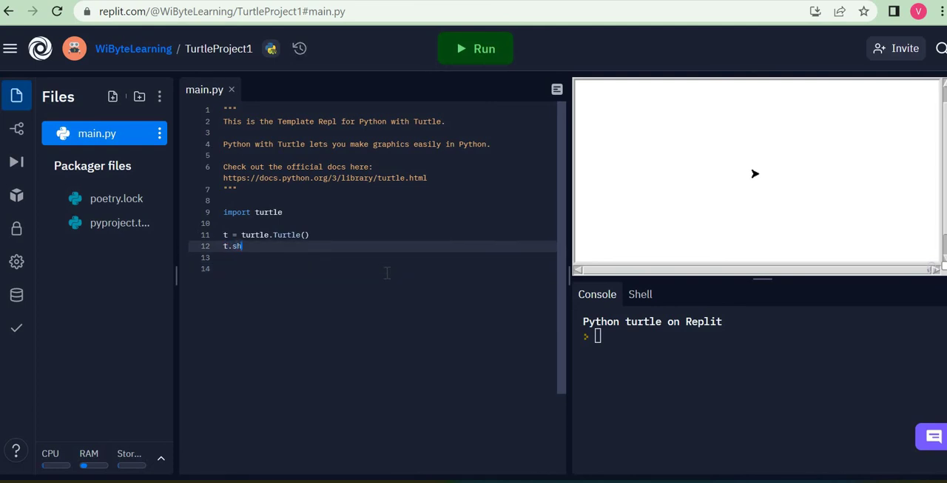
type("apre")
key("BackSpace")
key("BackSpace")
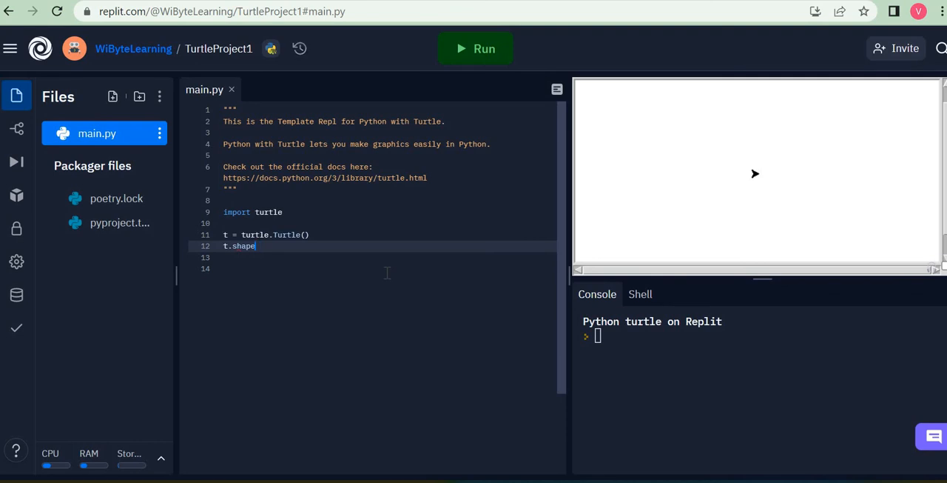
type("e")
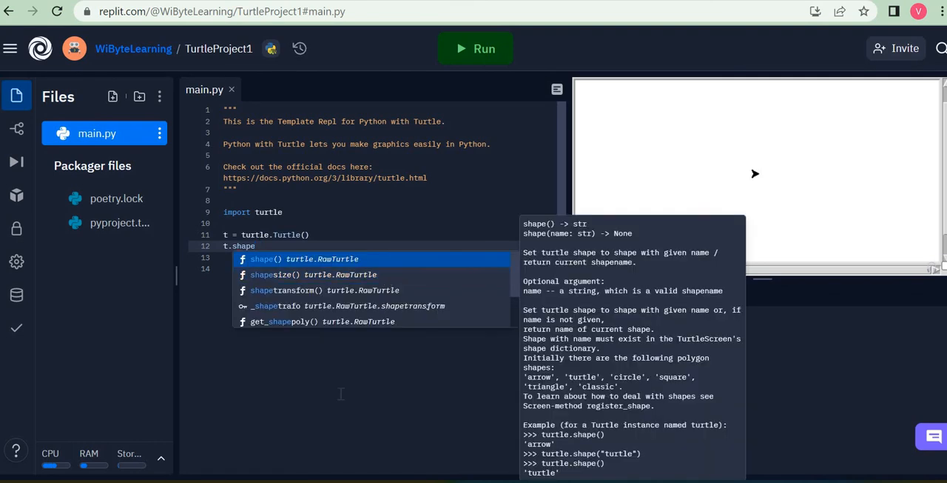
left_click(340, 394)
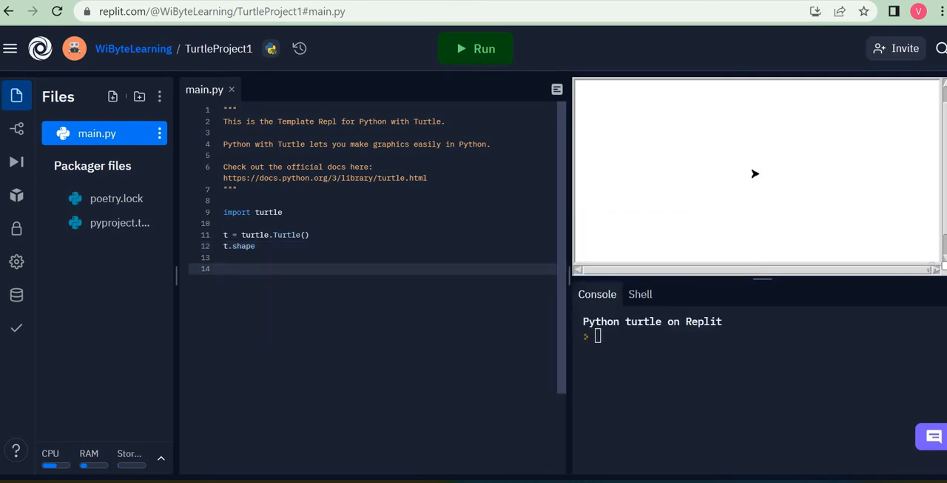
key("ctrl+Tab")
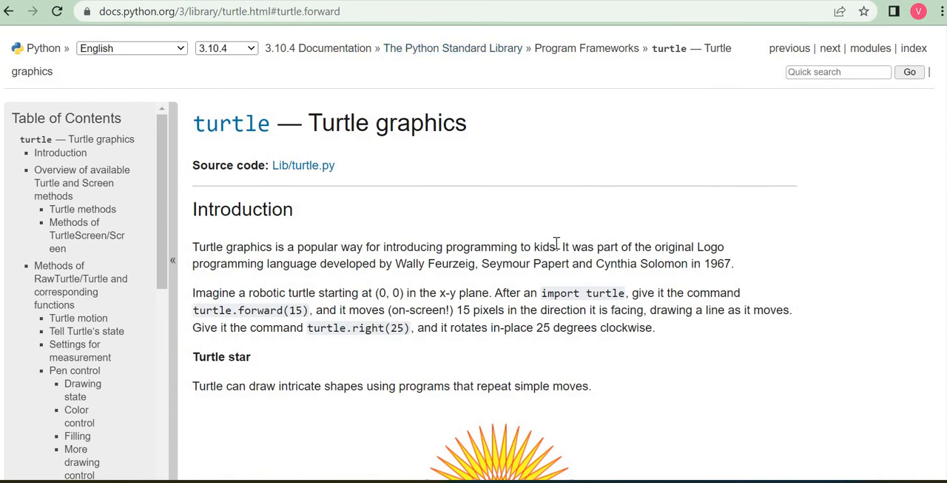
Search the turtle docs page for 'shape' and go to the shape() entry listing polygon shapes
key("ctrl+f")
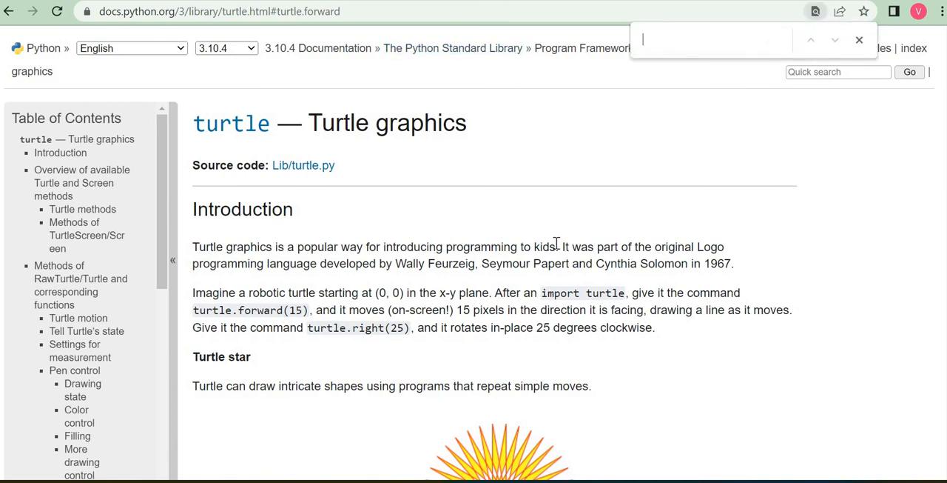
type("shape")
key("Return")
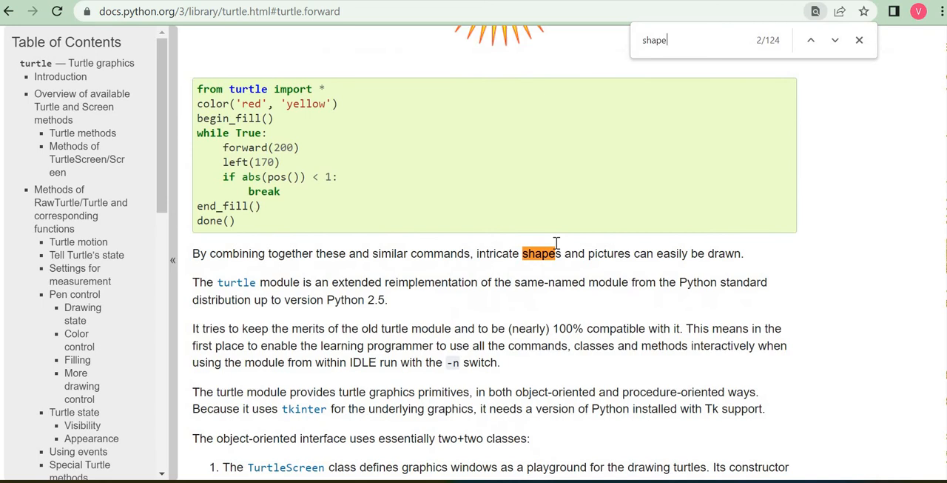
key("Return")
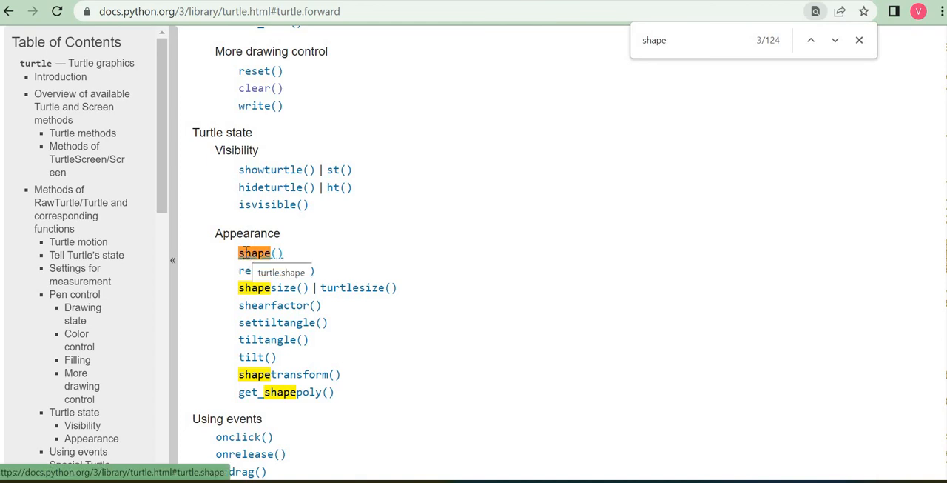
left_click(254, 253)
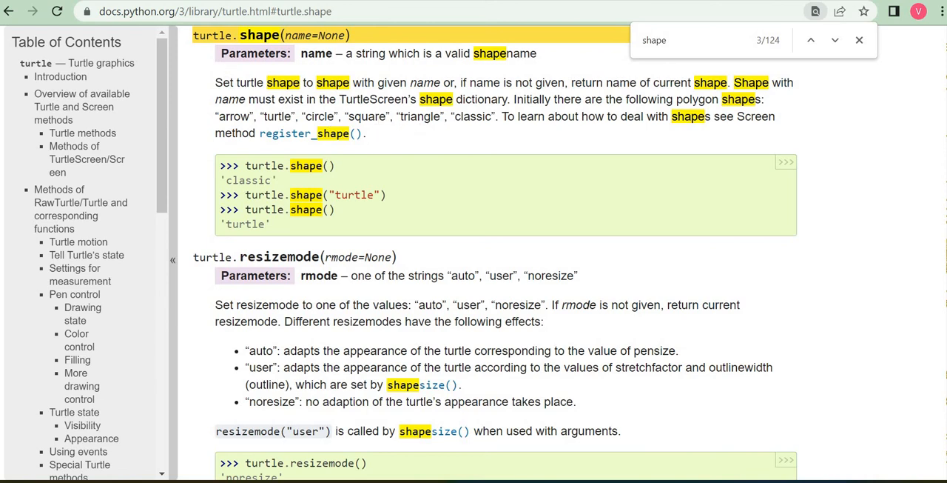
Back in Replit, complete line 12 as t.shape('turtle') and run it
key("ctrl+Tab")
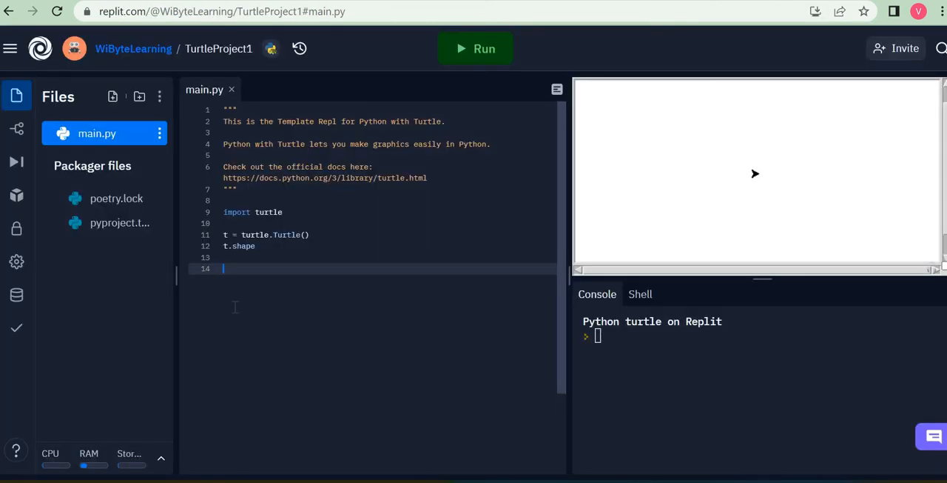
key("Up")
key("Up")
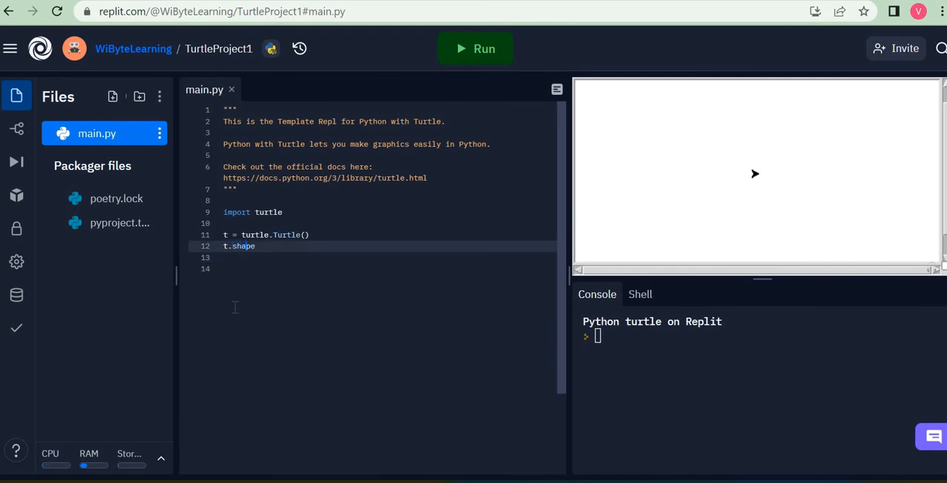
type("('turt")
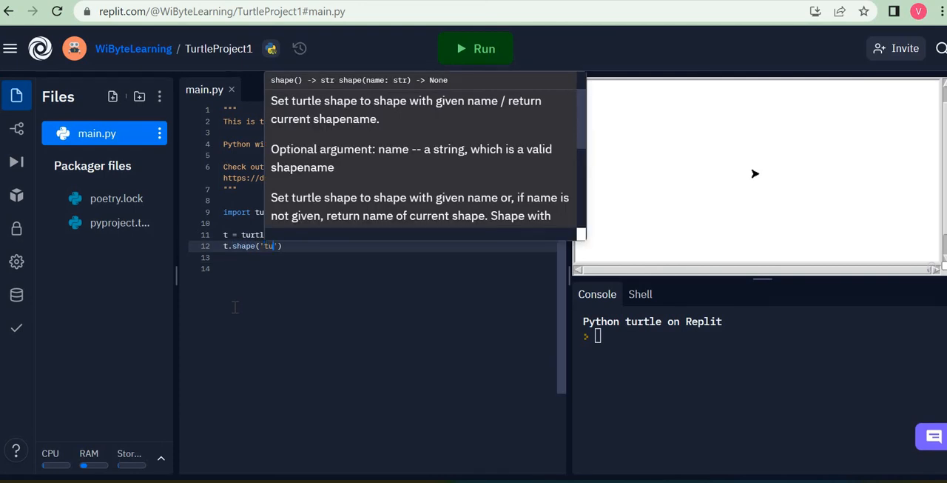
type("le")
key("Down")
key("Down")
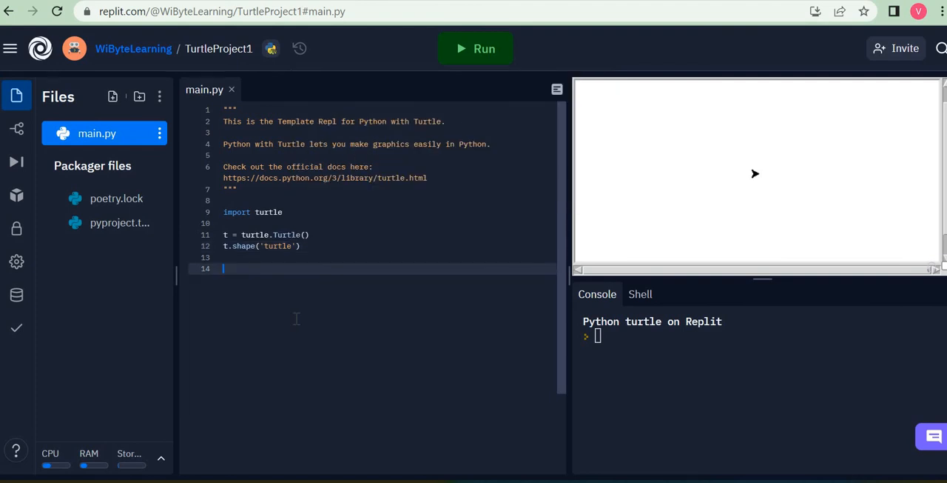
left_click(492, 54)
Change line 12 to t.shape('square') and run, drawing a black square
left_click(294, 246)
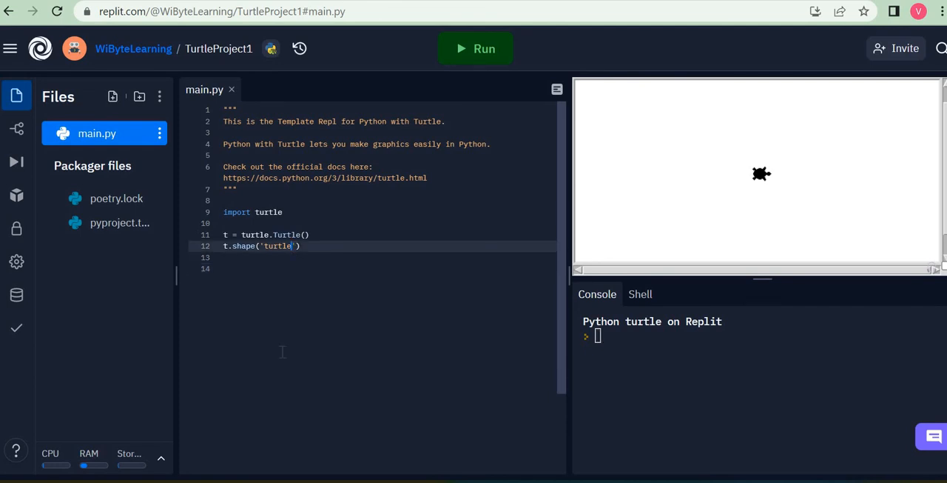
key("BackSpace")
key("BackSpace")
key("BackSpace")
type("square")
left_click(494, 52)
Add an empty line 13 after the shape call and switch to the turtle docs for shapesize and shearfactor
left_click(327, 463)
key("Return")
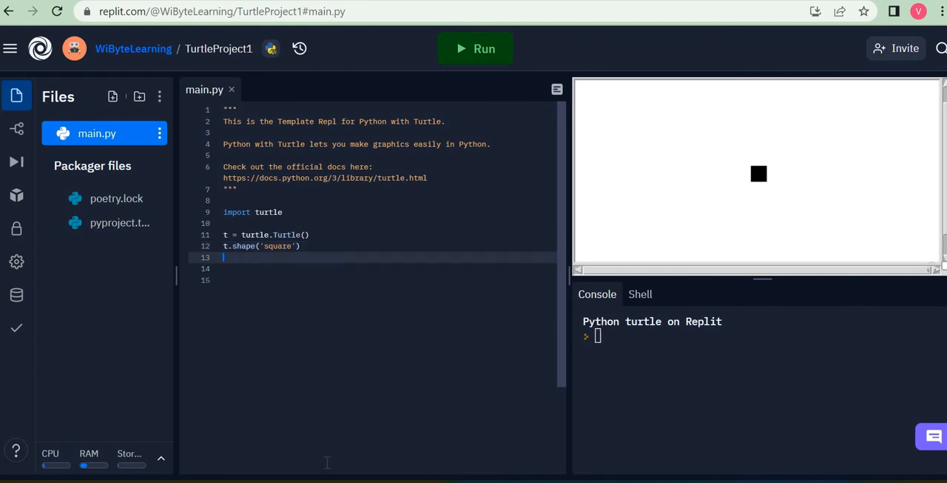
key("ctrl+Tab")
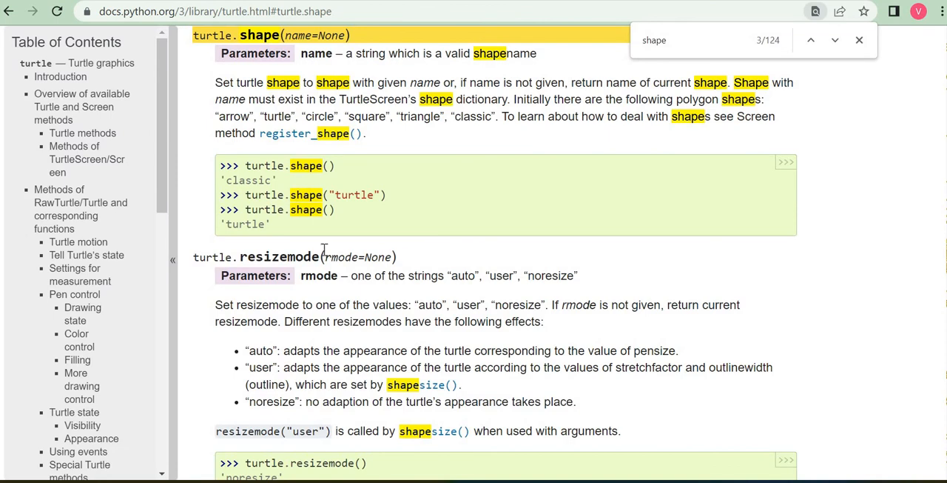
scroll(435, 258, "down", 2)
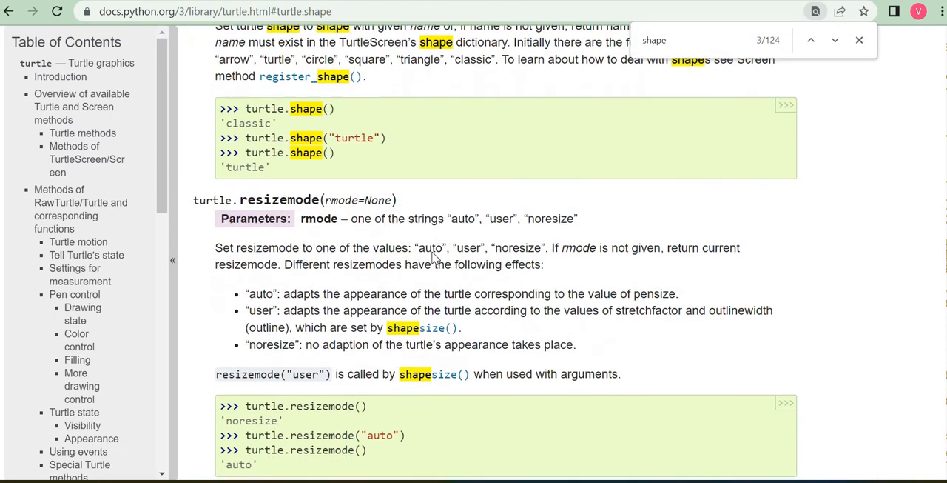
scroll(435, 257, "down", 2)
scroll(435, 258, "down", 2)
scroll(435, 257, "down", 2)
scroll(436, 257, "down", 2)
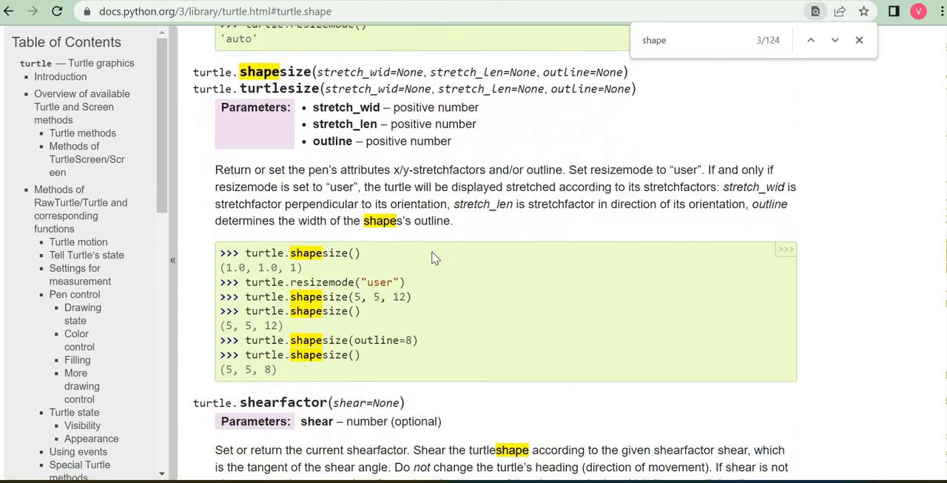
scroll(435, 258, "down", 1)
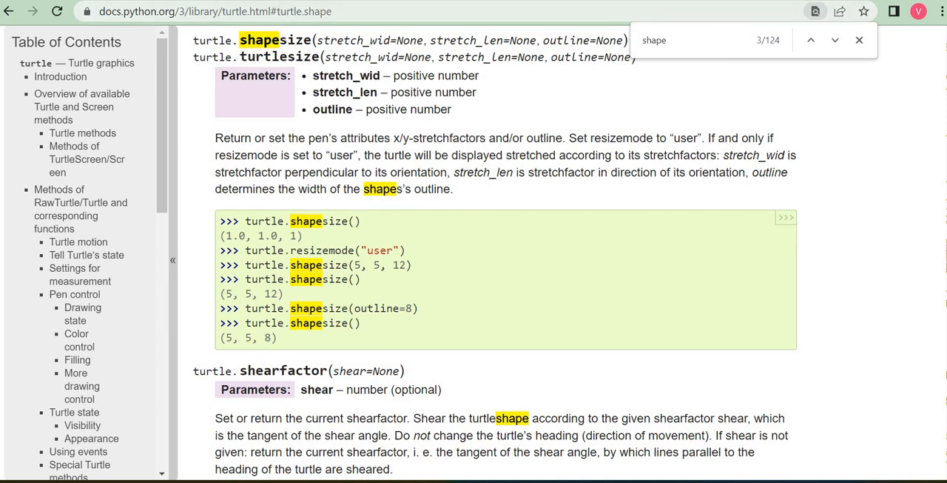
In Replit, set line 13 to t.shapesize(2, 1, 0) and run, showing a tall narrow black rectangle
key("ctrl+Tab")
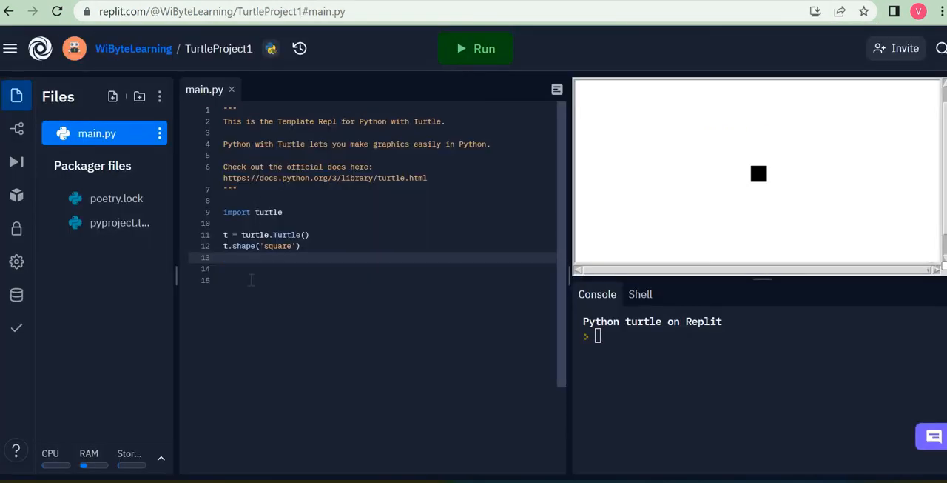
type("t.shape")
type("size(")
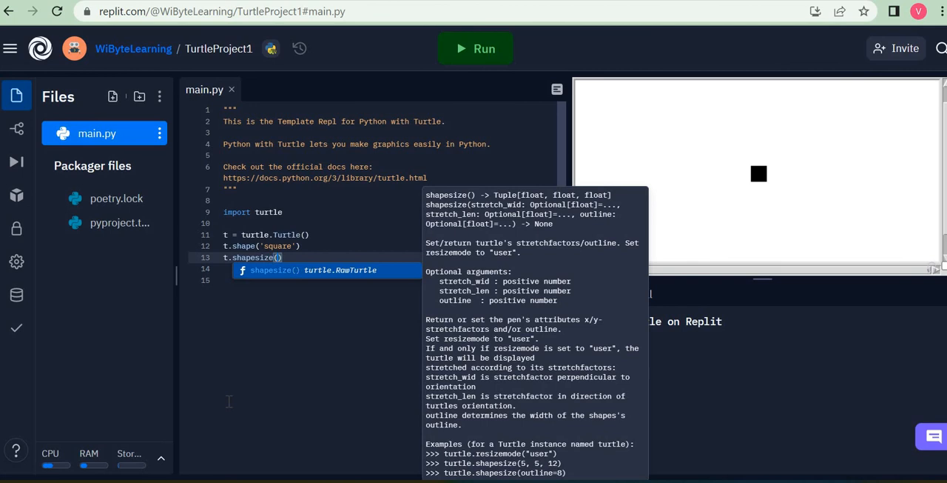
type("2, 1")
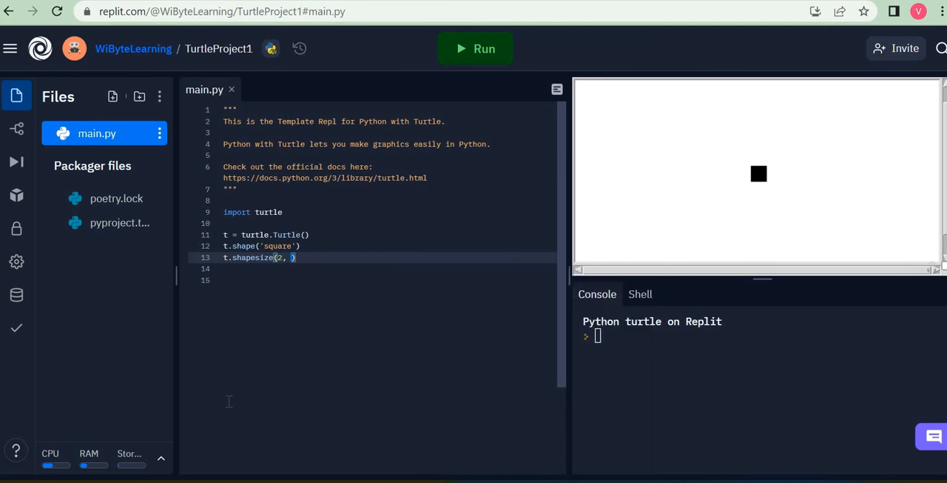
type(", ")
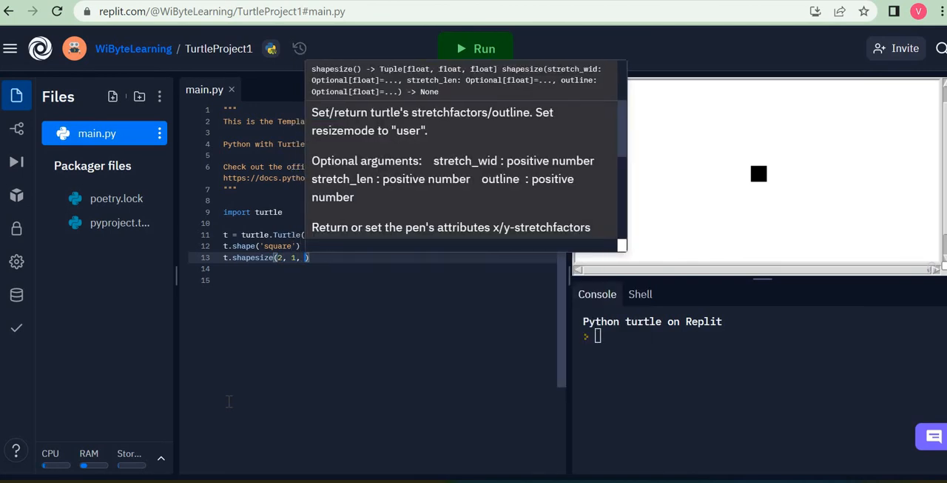
type("0")
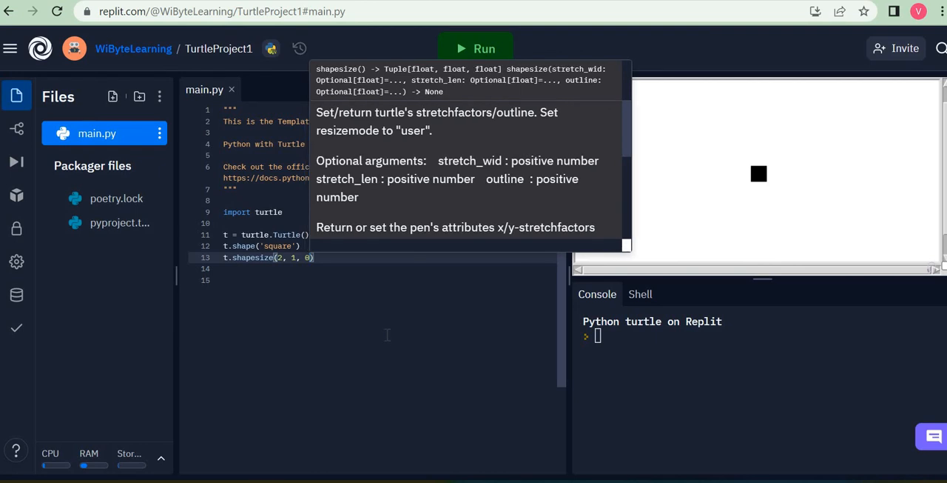
left_click(387, 336)
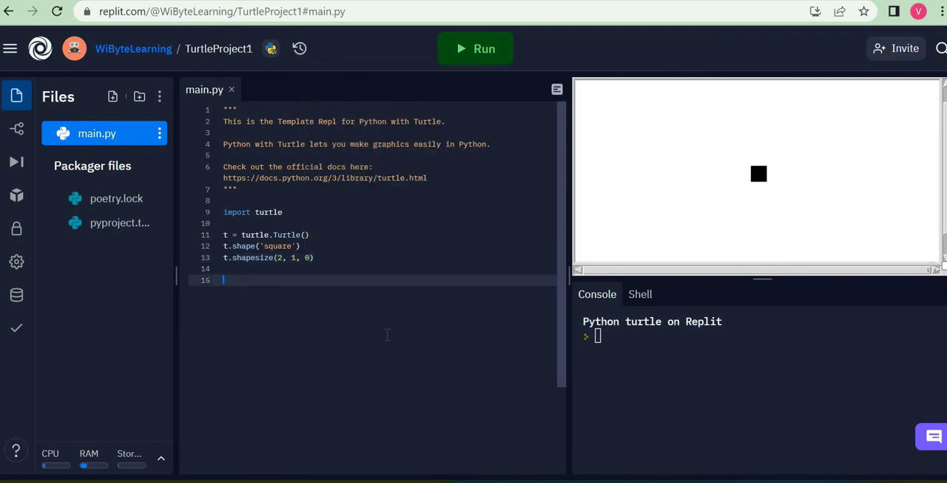
left_click(474, 49)
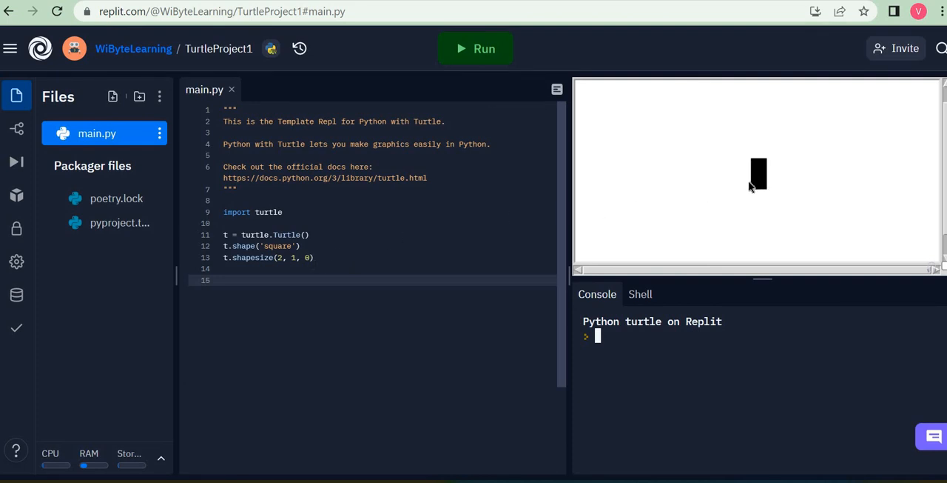
left_click(325, 258)
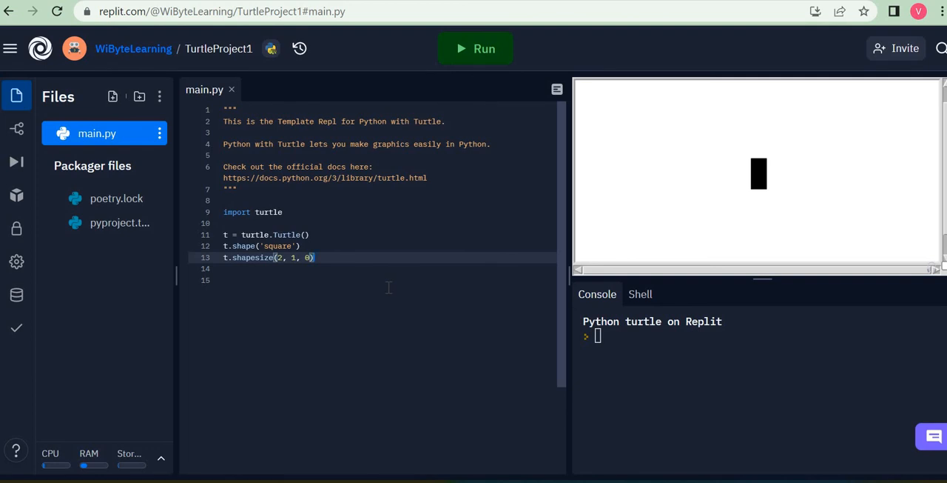
Add t.fillcolor('red') and t.pencolor('blue') on lines 14-15 and run, showing a red rectangle outlined in blue
key("Return")
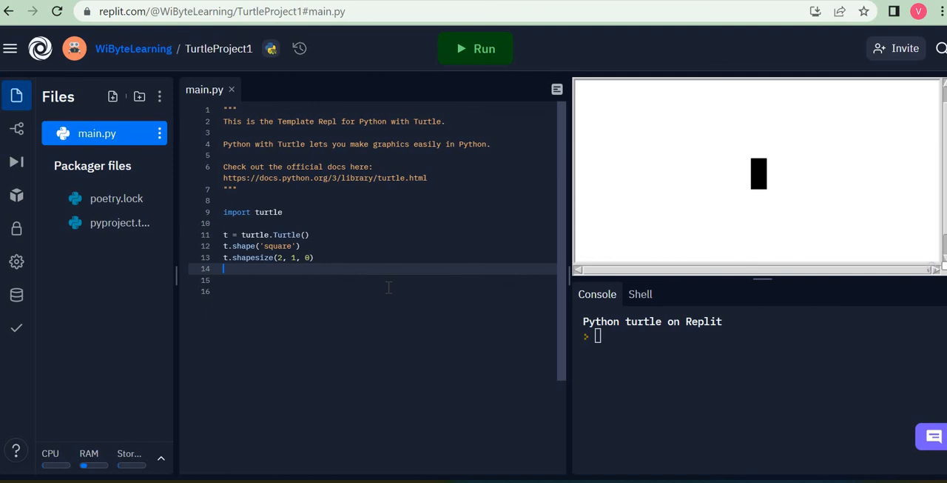
type("t.fillcp")
key("BackSpace")
type("olo")
type("r(")
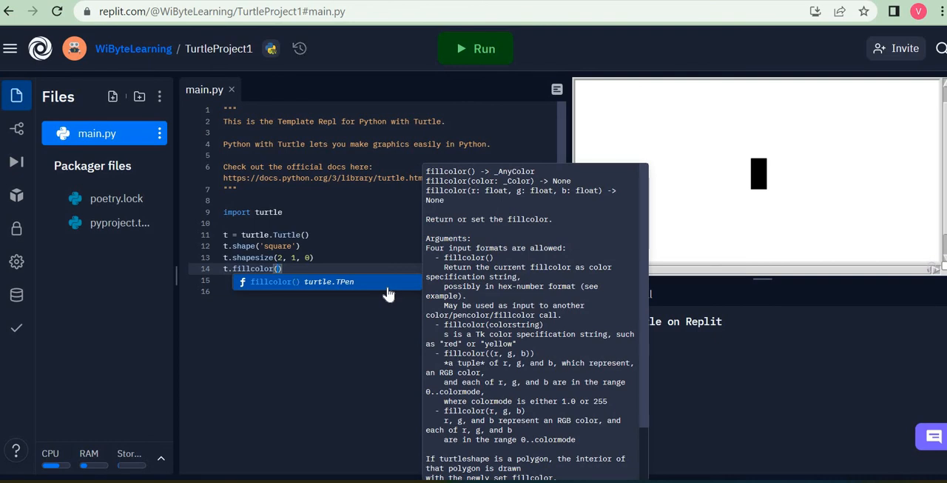
type("'")
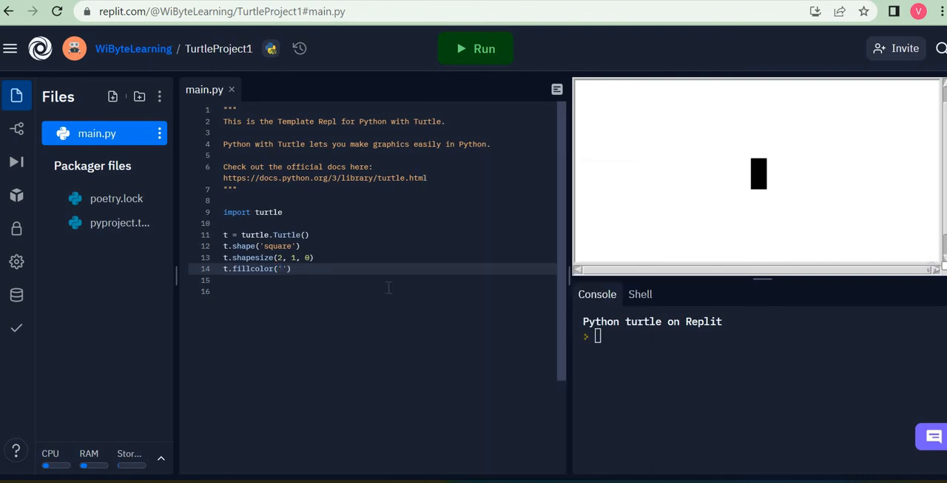
type("red")
key("Right")
key("Return")
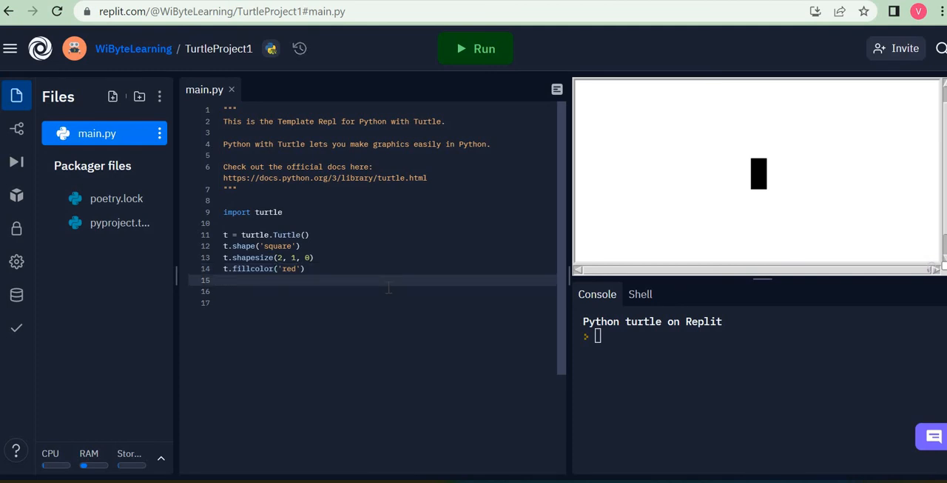
type("t.pencol")
type("or")
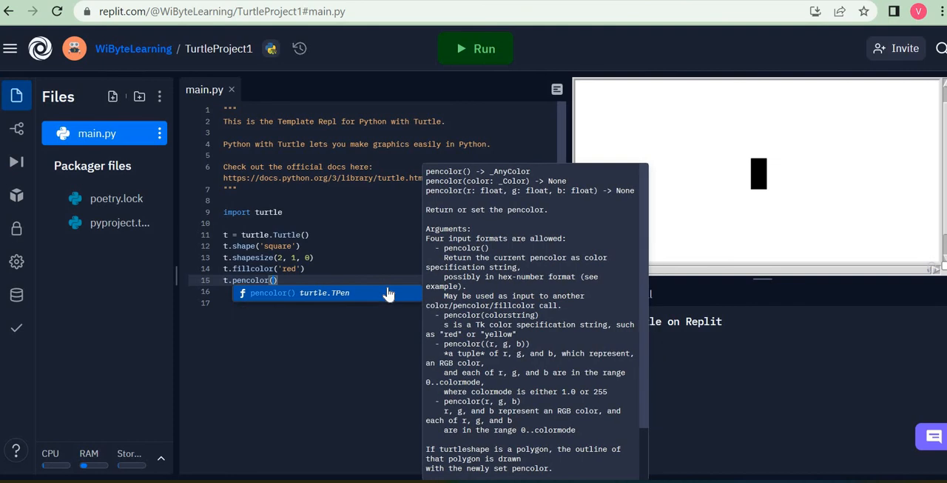
type("('")
type("blue")
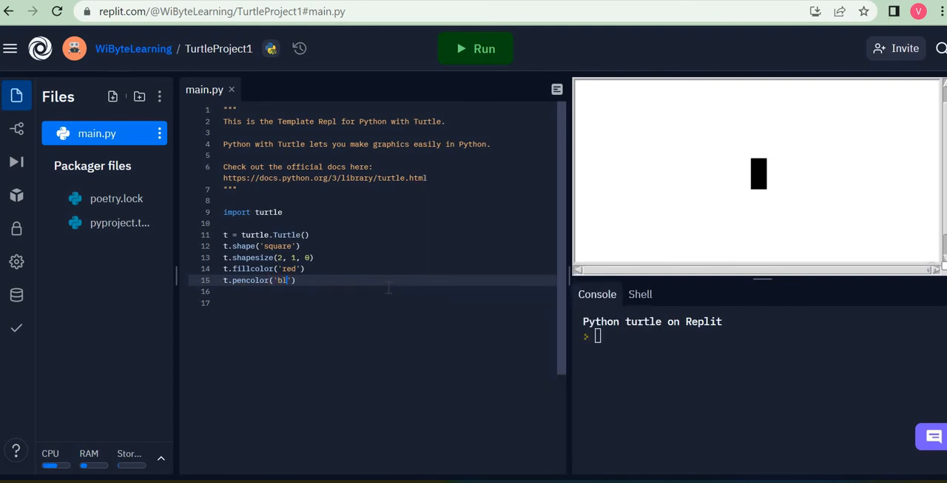
key("Right")
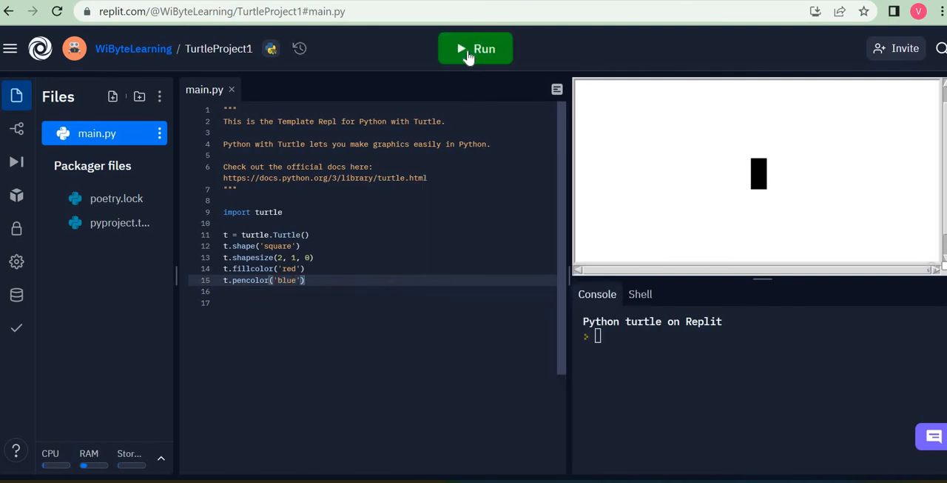
left_click(467, 49)
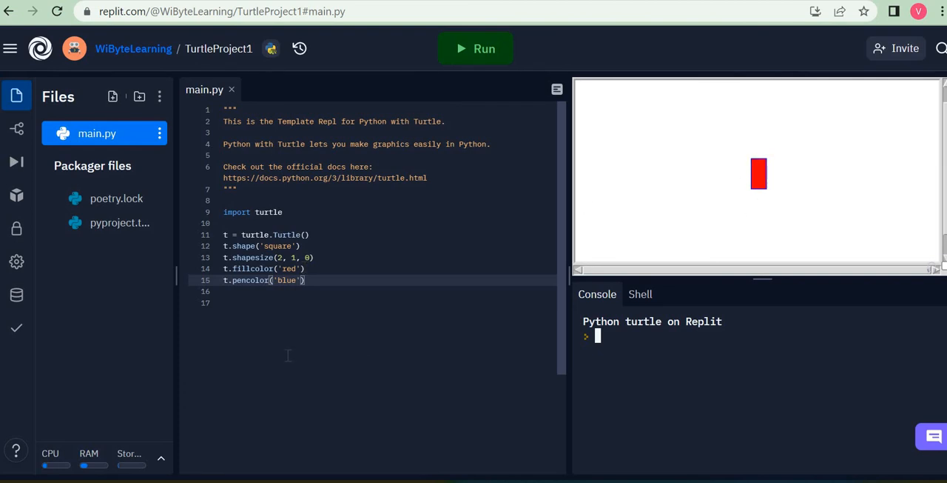
Change line 13 to t.shapesize(2, 2, 5) and run, showing a red square with a thick blue outline
double_click(294, 257)
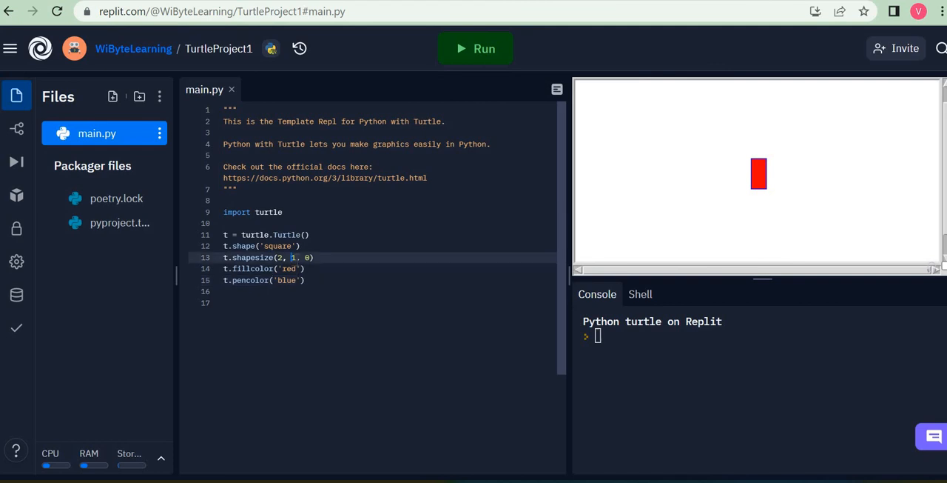
type("2")
type("5")
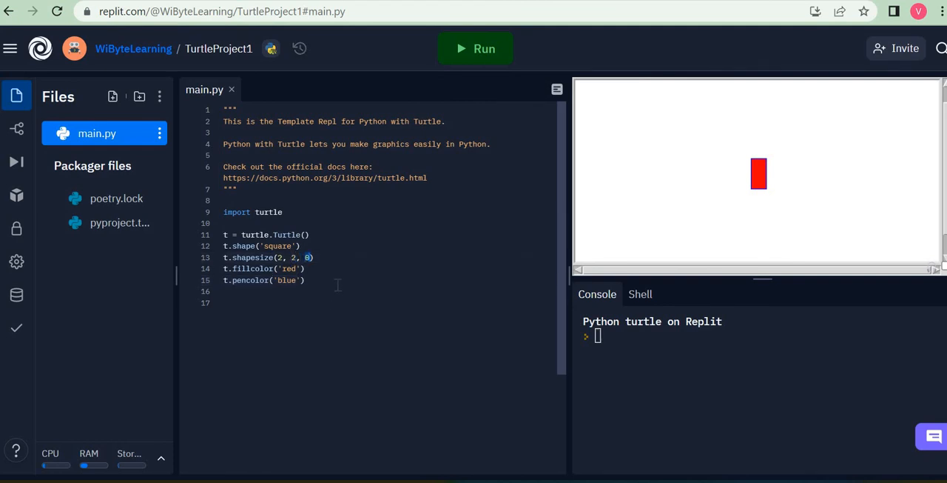
type("5")
left_click(326, 304)
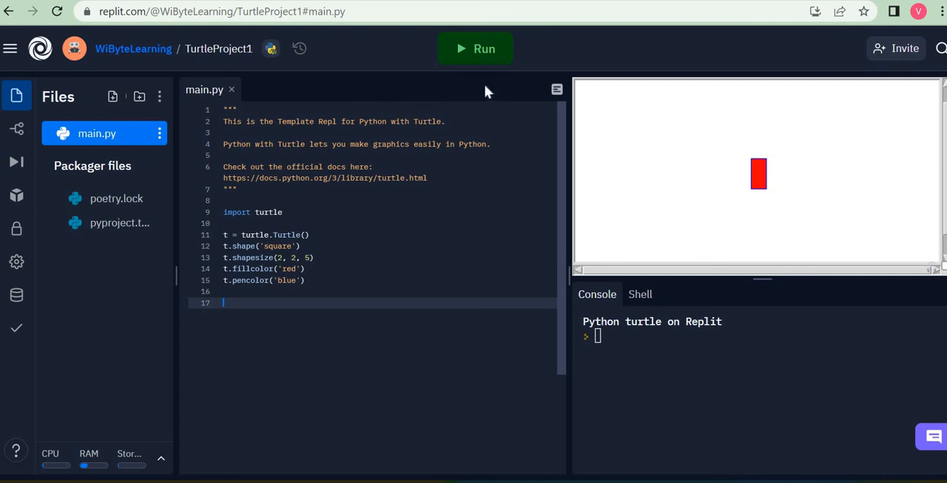
left_click(477, 49)
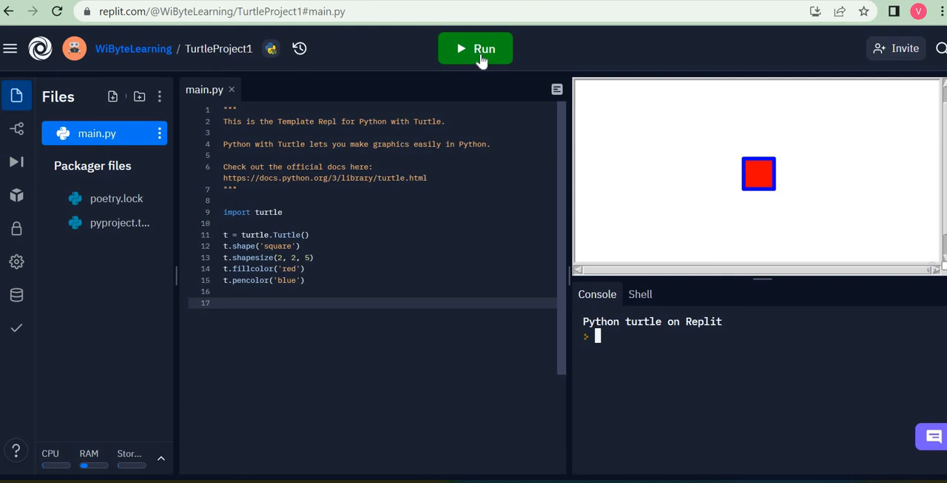
left_click(482, 52)
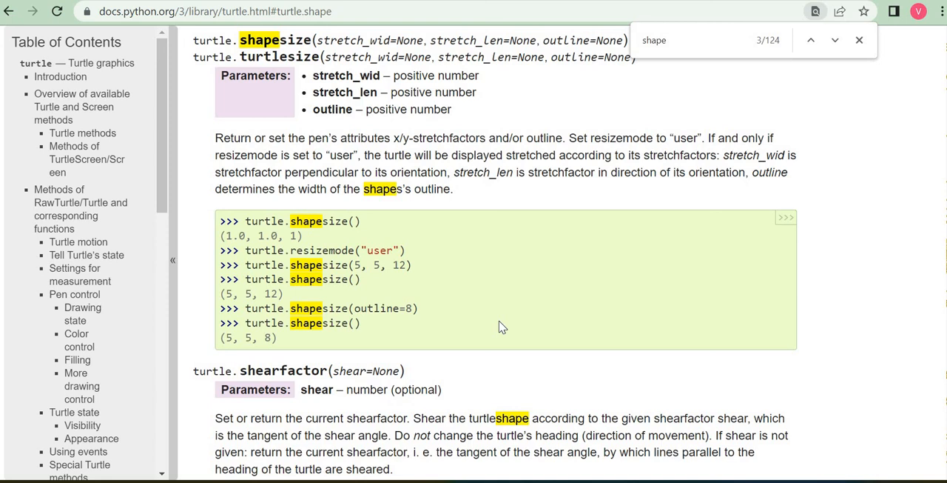
scroll(501, 326, "down", 2)
scroll(501, 326, "down", 2)
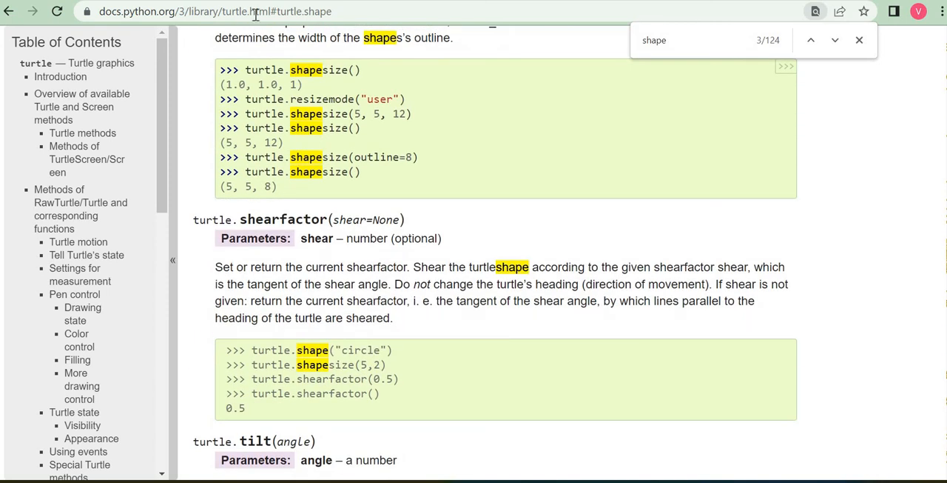
Add t.shearfactor(1) on line 16 and run to shear the turtle into a parallelogram
key("ctrl+Tab")
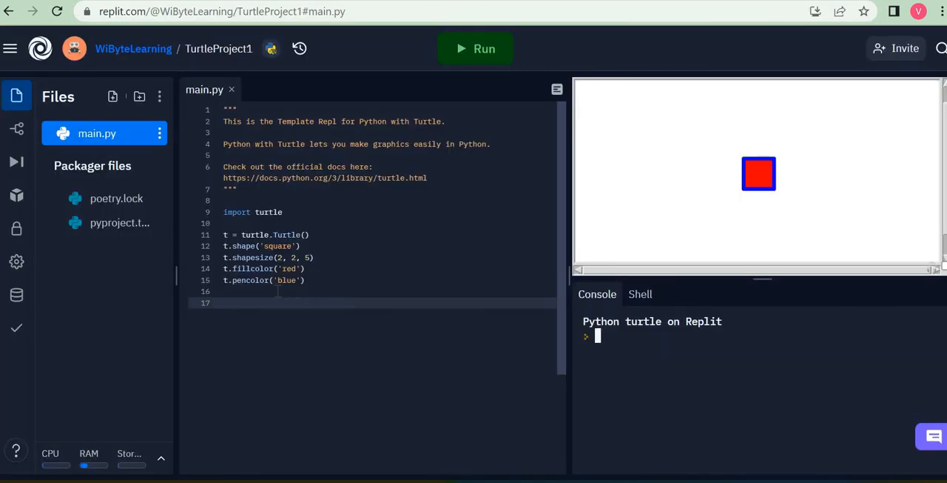
left_click(271, 292)
type("t.shear")
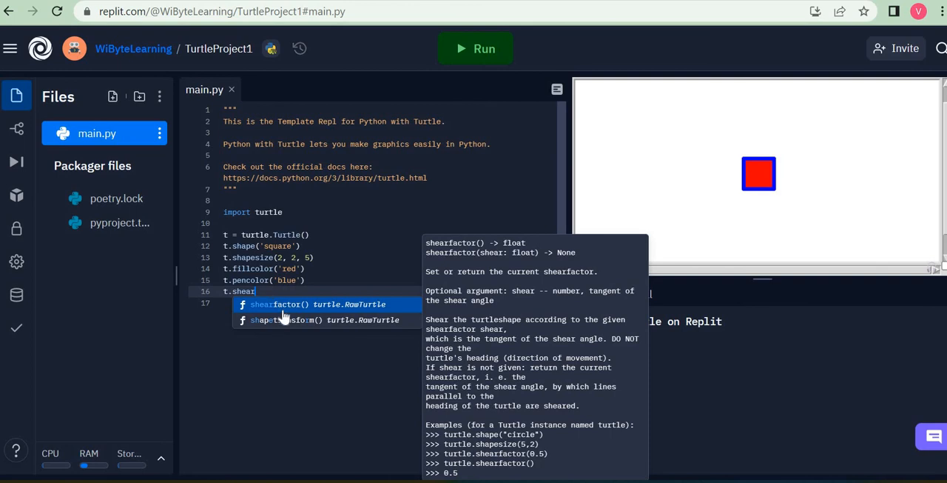
key("Tab")
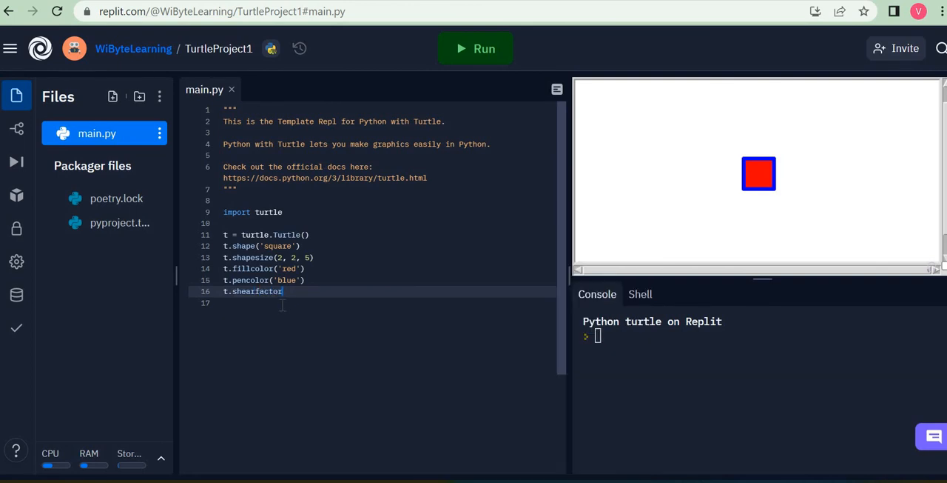
type("(1")
key("End")
key("Return")
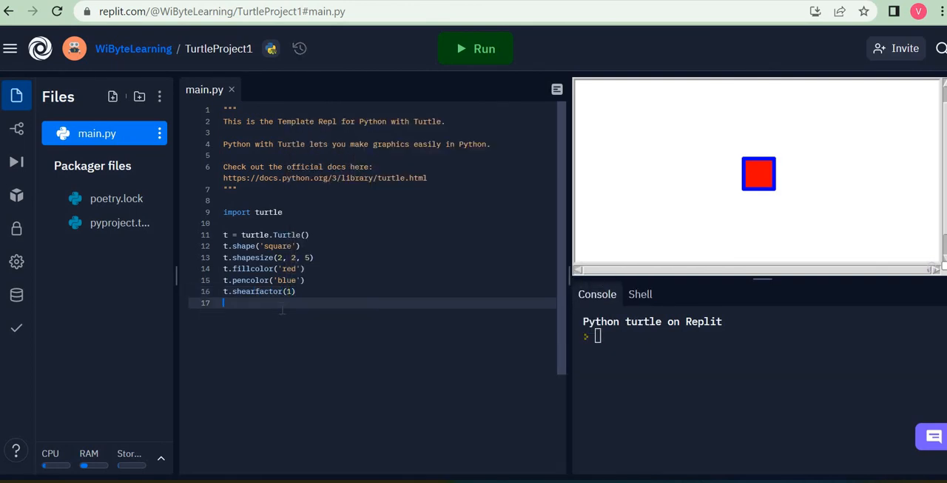
left_click(481, 49)
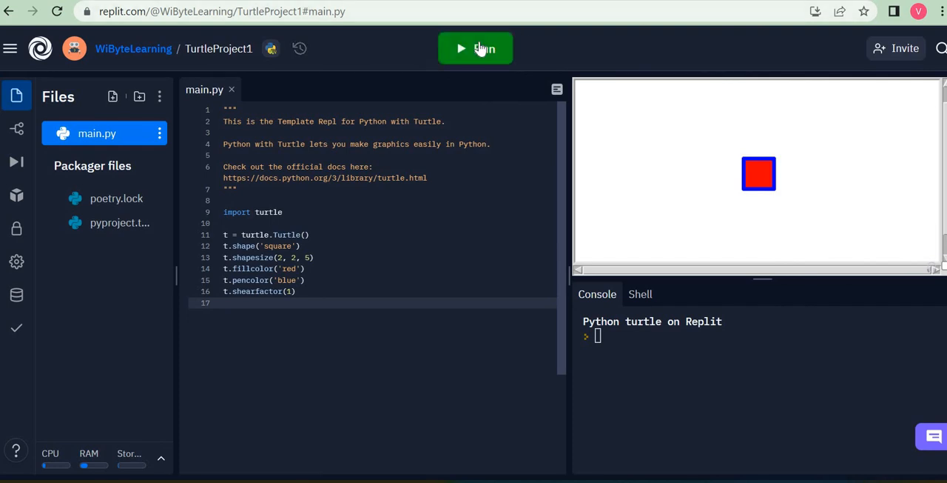